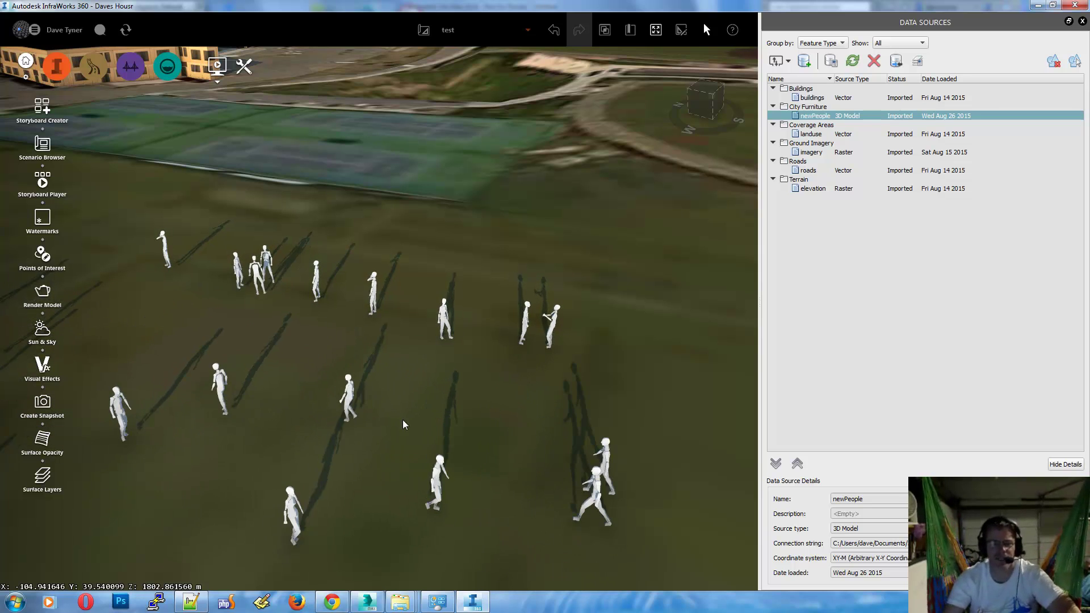
Step: Examine the newPeople figures standing on the field beside the buildings from several angles
drag(402, 425, 393, 392)
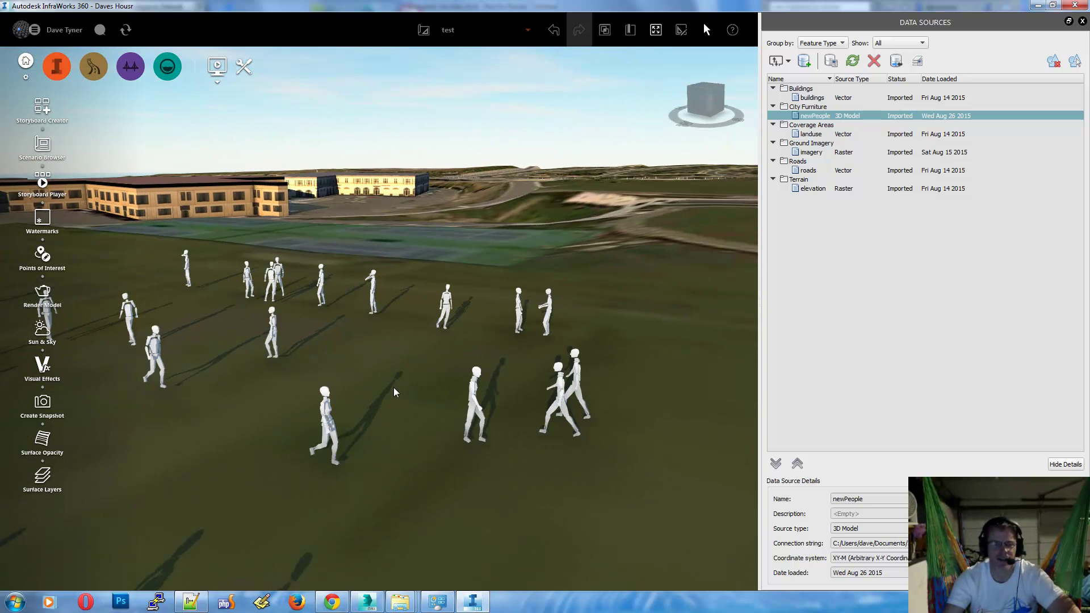
scroll(246, 369, up, 3)
drag(231, 378, 290, 384)
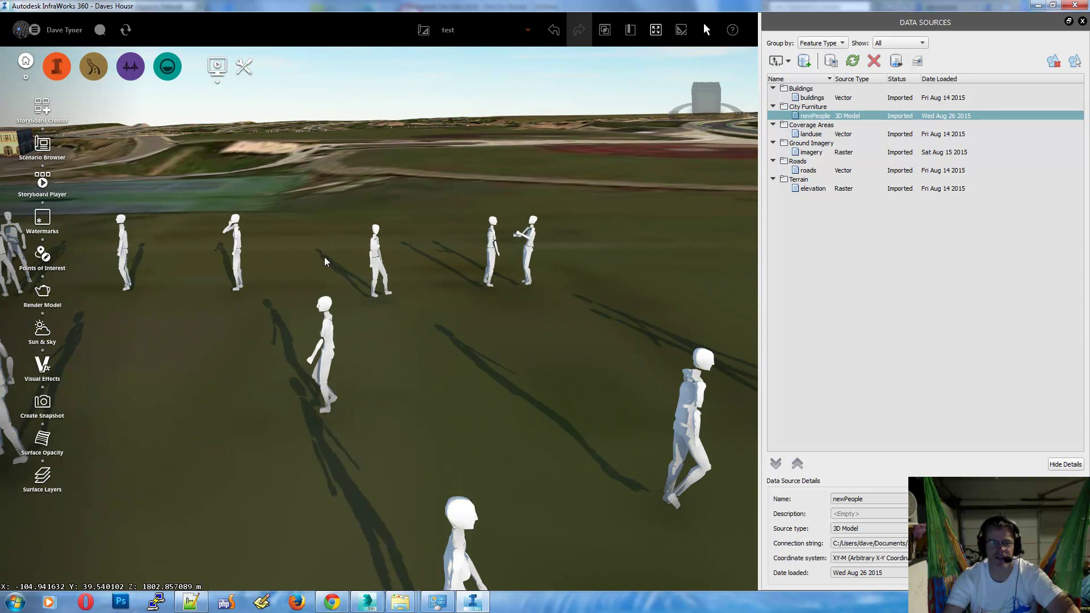
middle_drag(325, 261, 239, 409)
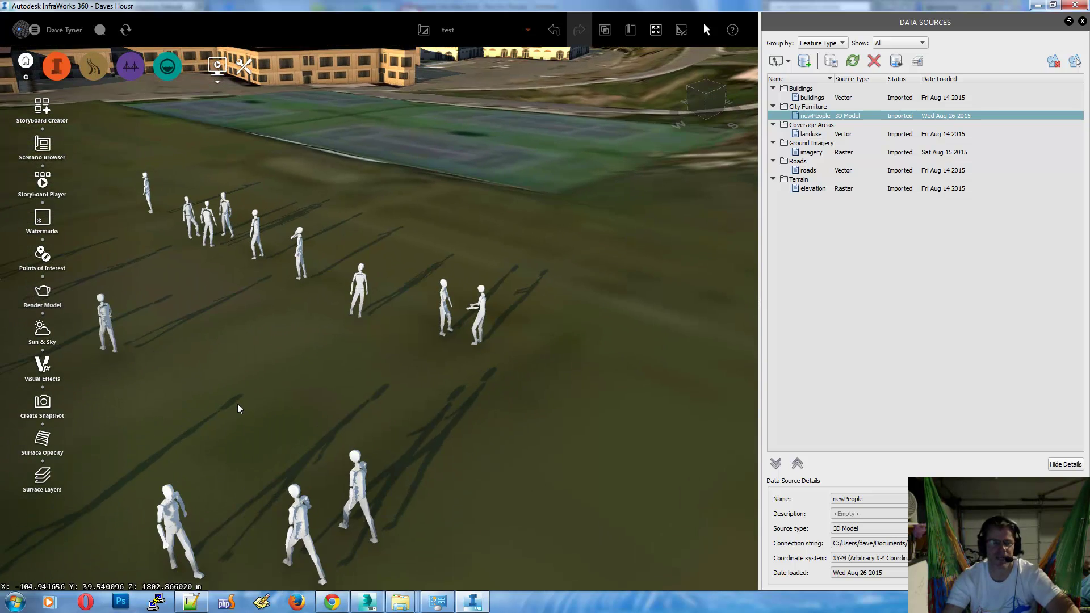
drag(265, 407, 168, 399)
middle_drag(244, 416, 253, 316)
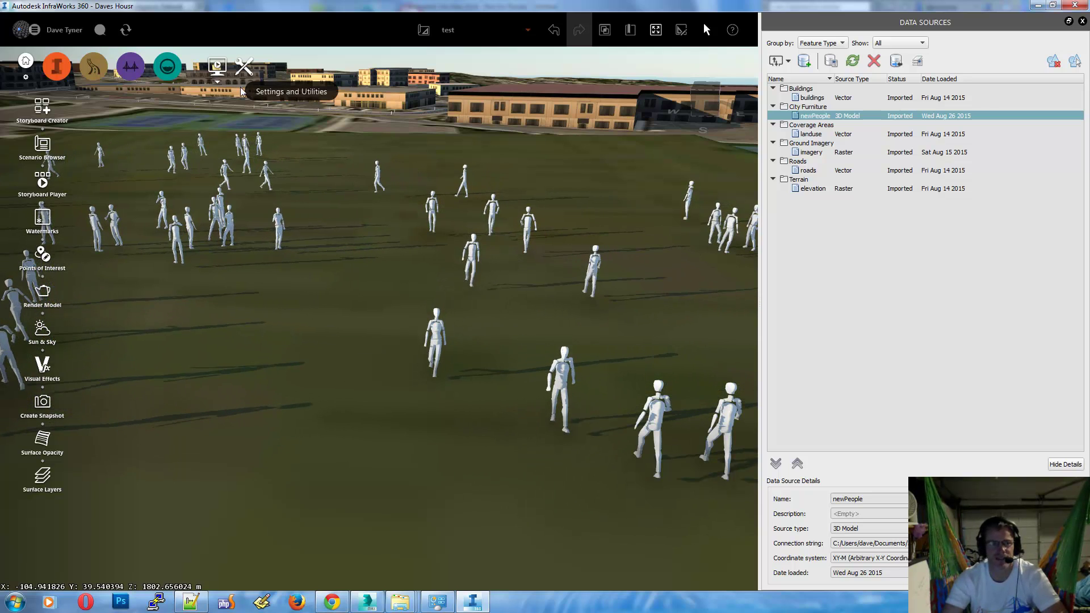
Step: Switch to 3ds Max and maximize the Perspective viewport
click(1037, 7)
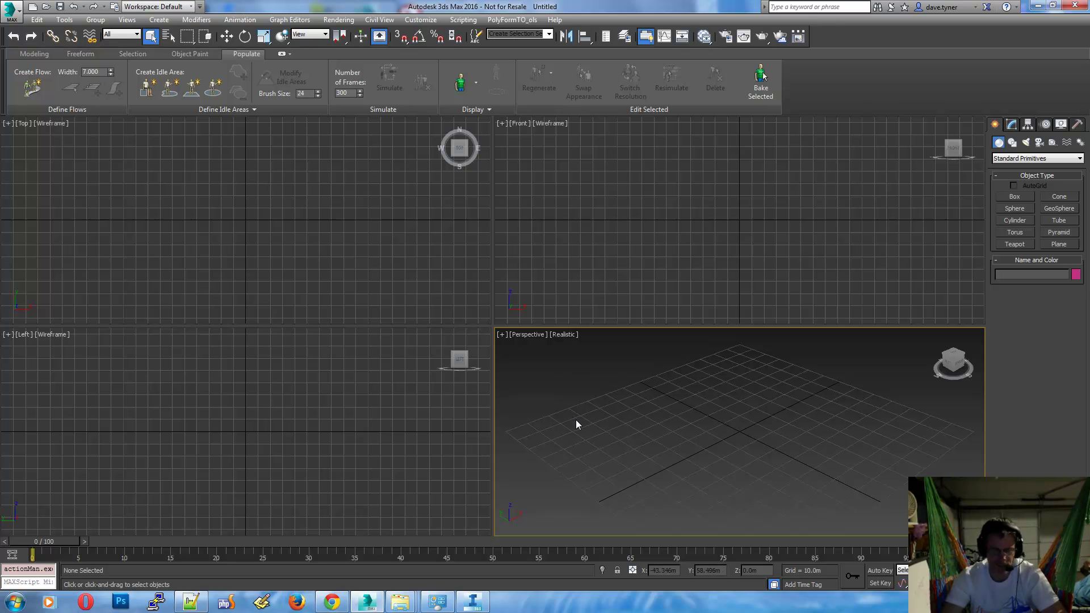
key(alt+w)
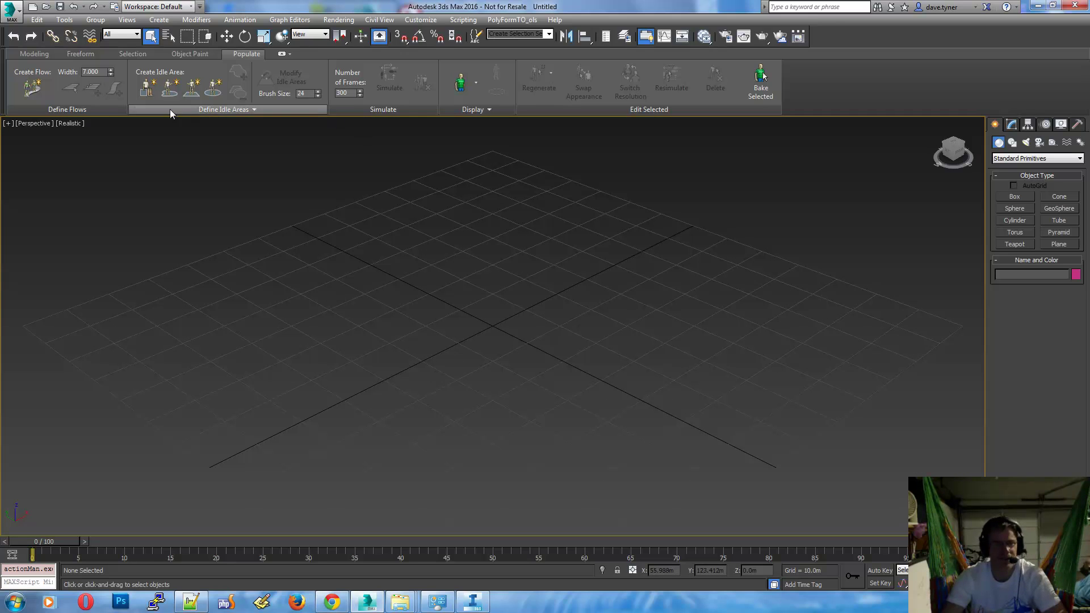
click(281, 55)
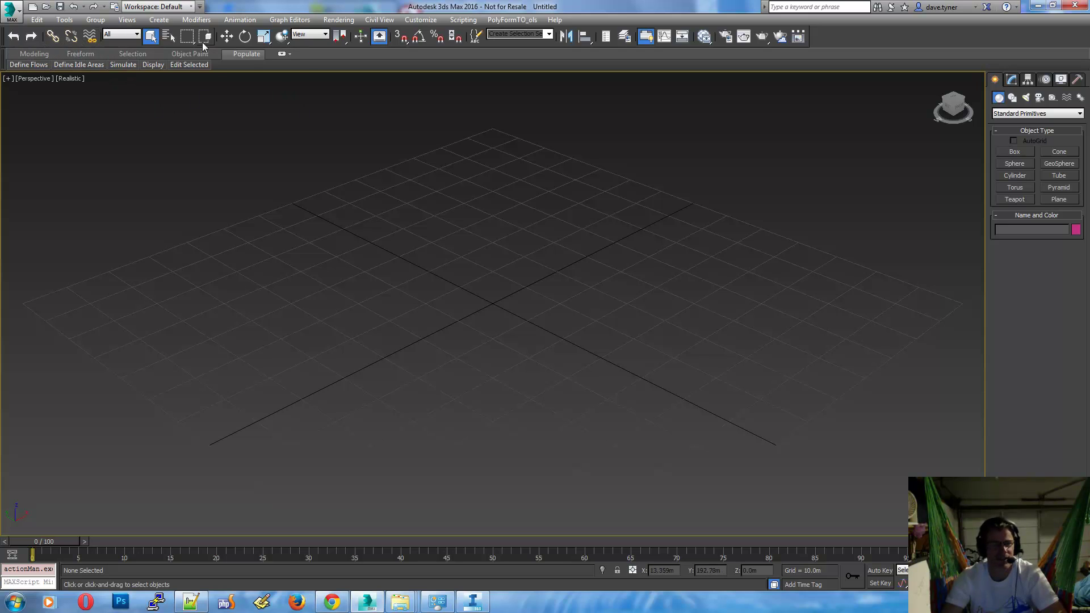
click(281, 55)
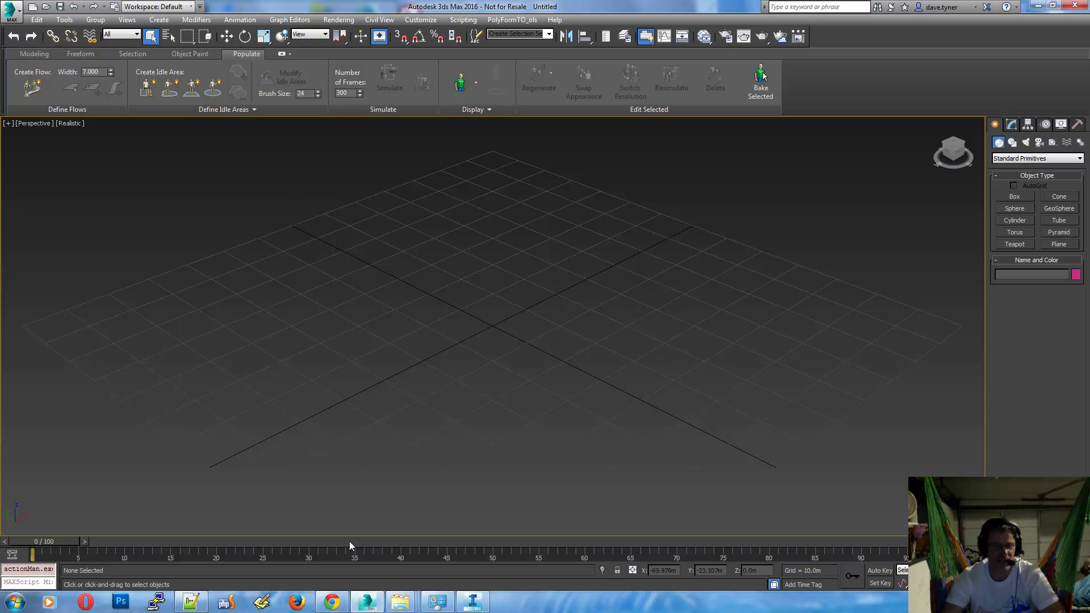
Step: Open the scene populateToInfraworks.max from the Dropbox 3D folder and set the viewport to Perspective
mouse_move(407, 607)
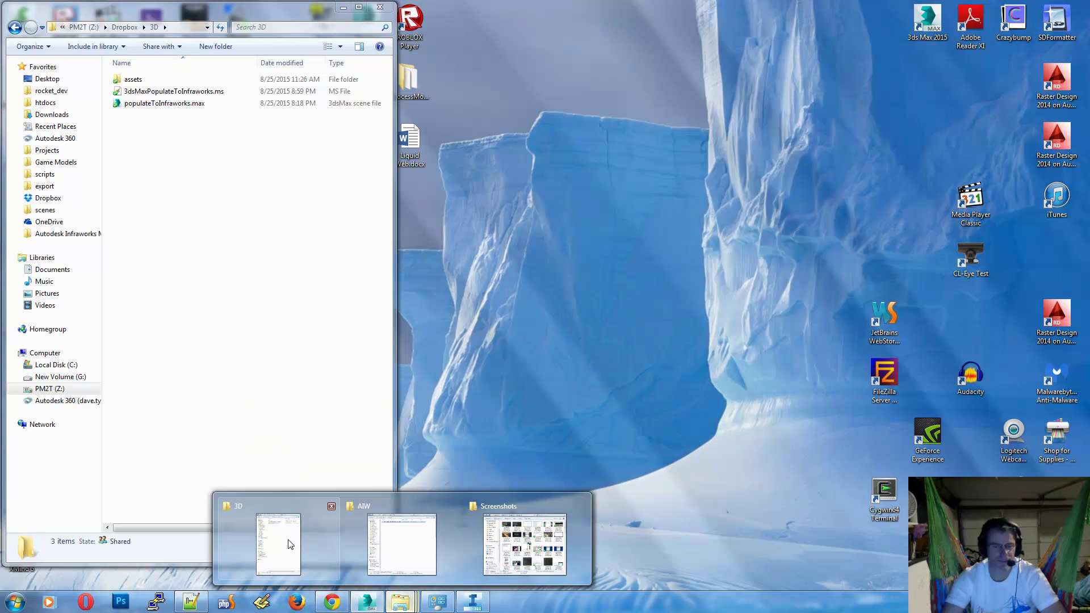
click(291, 544)
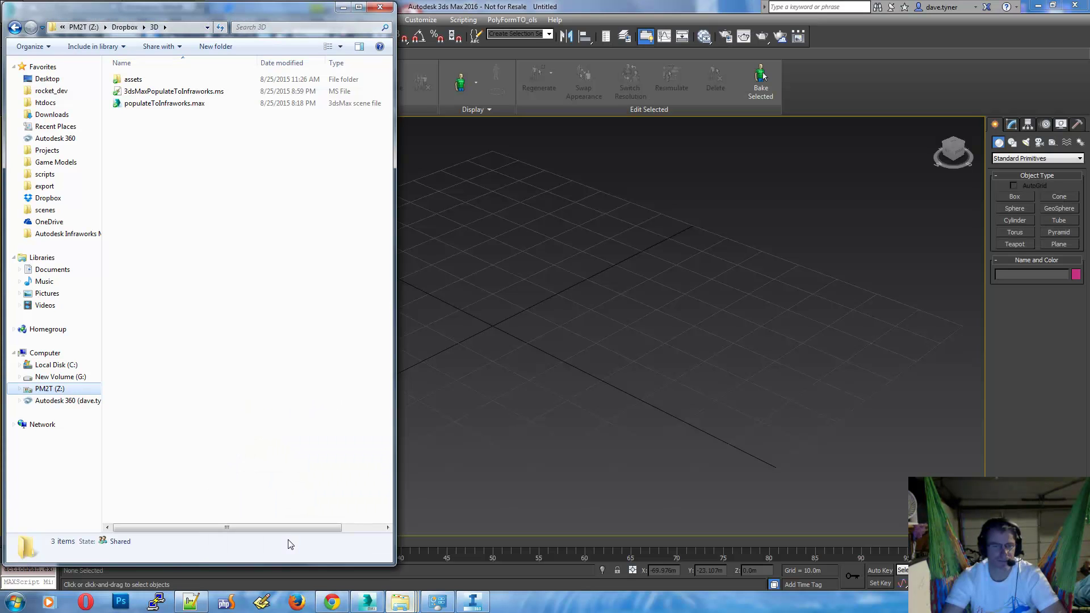
click(148, 104)
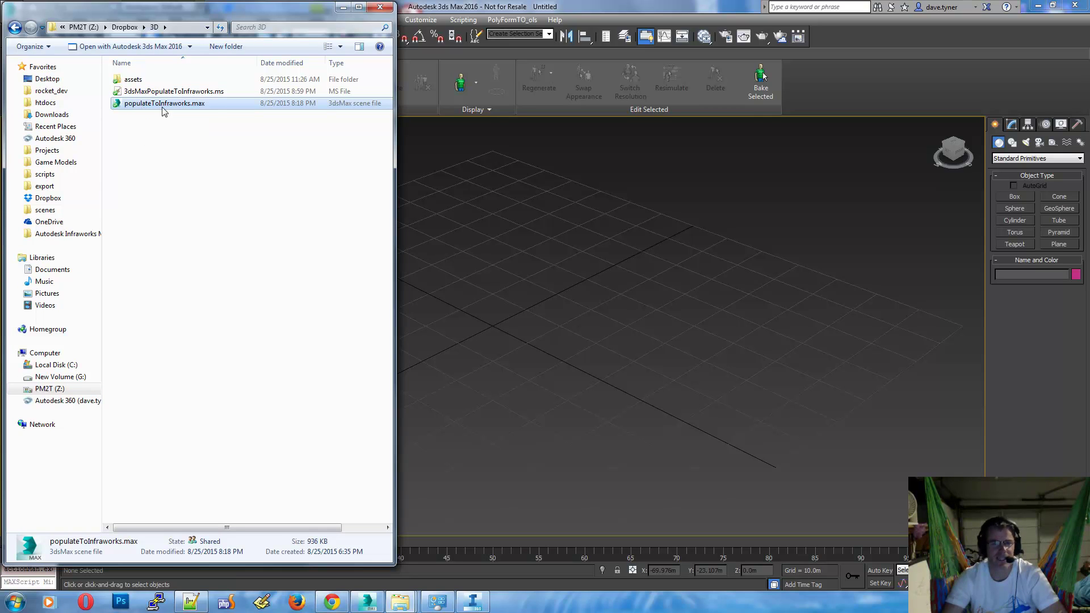
drag(546, 317, 546, 316)
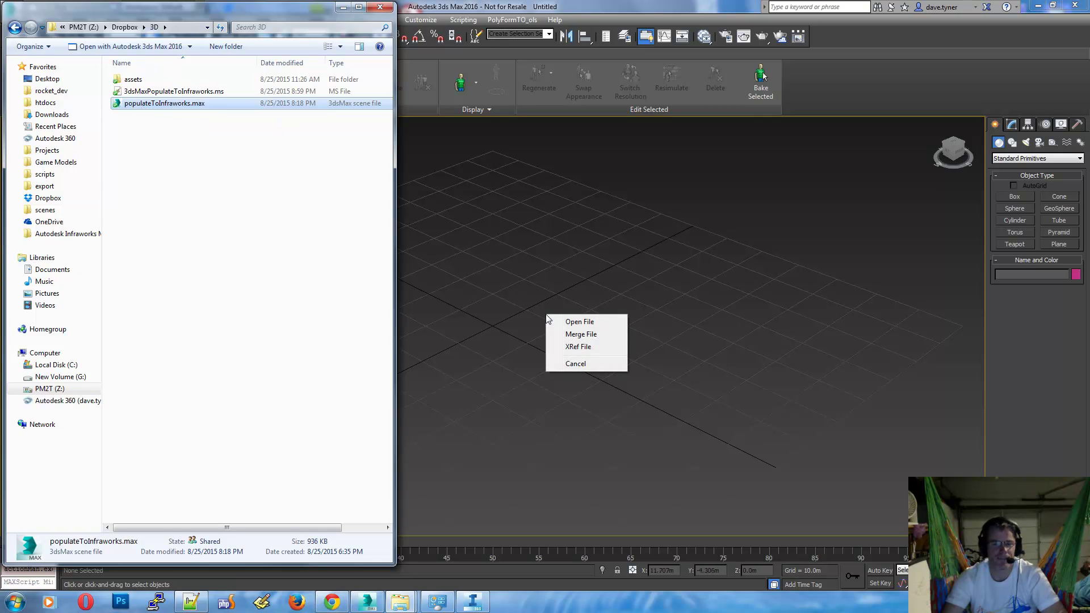
click(580, 322)
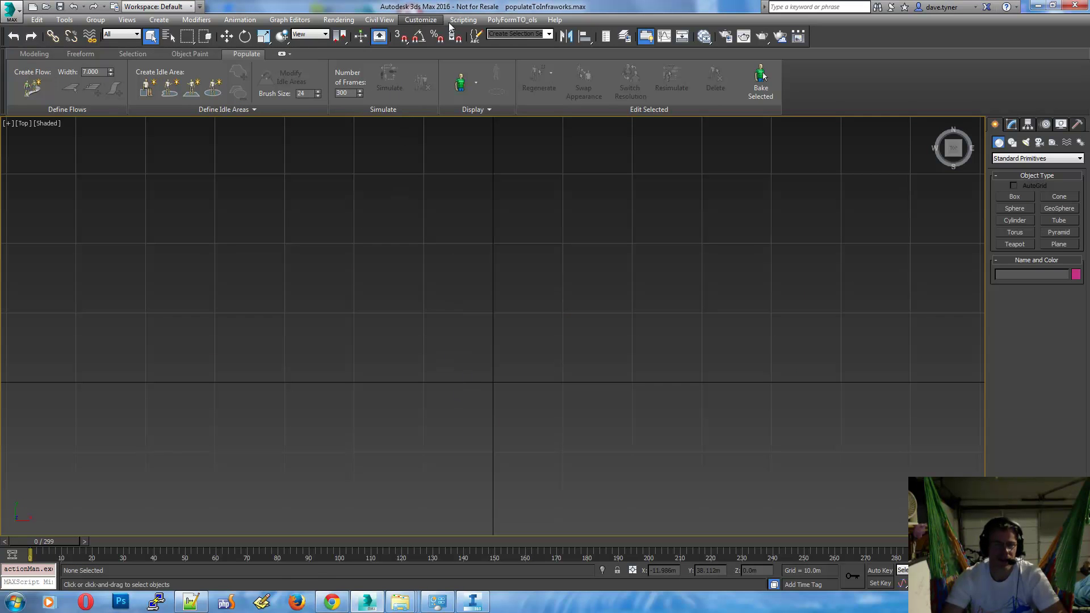
key(p)
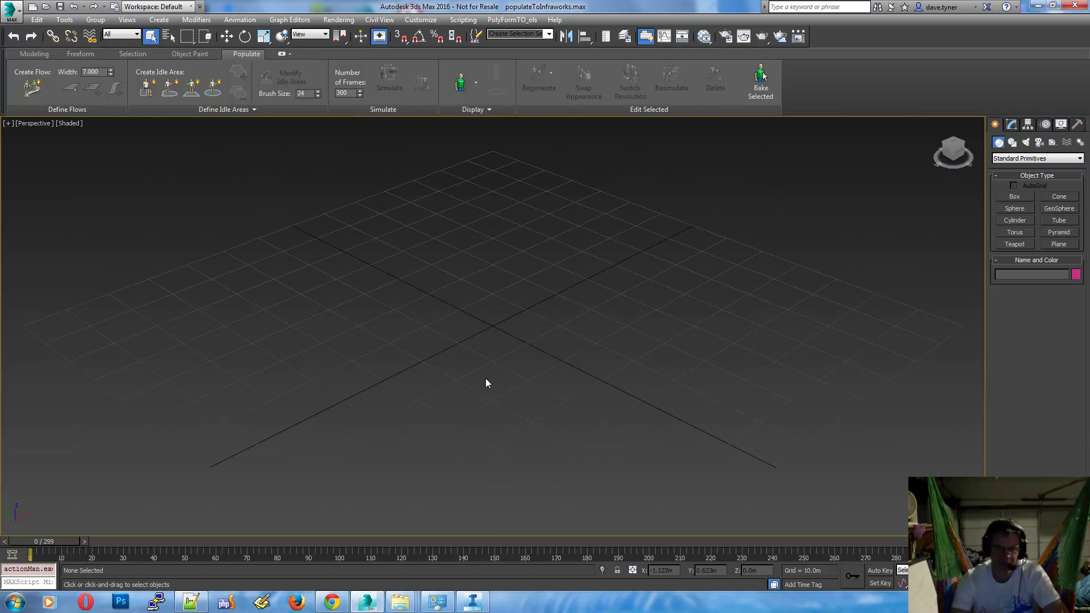
middle_drag(435, 358, 380, 379)
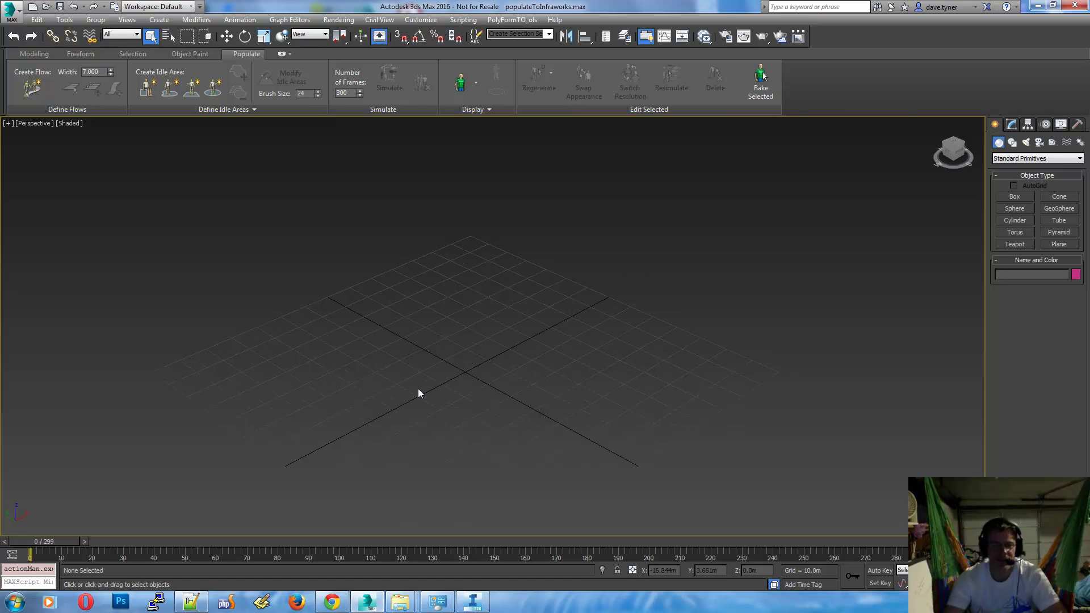
click(172, 90)
click(359, 360)
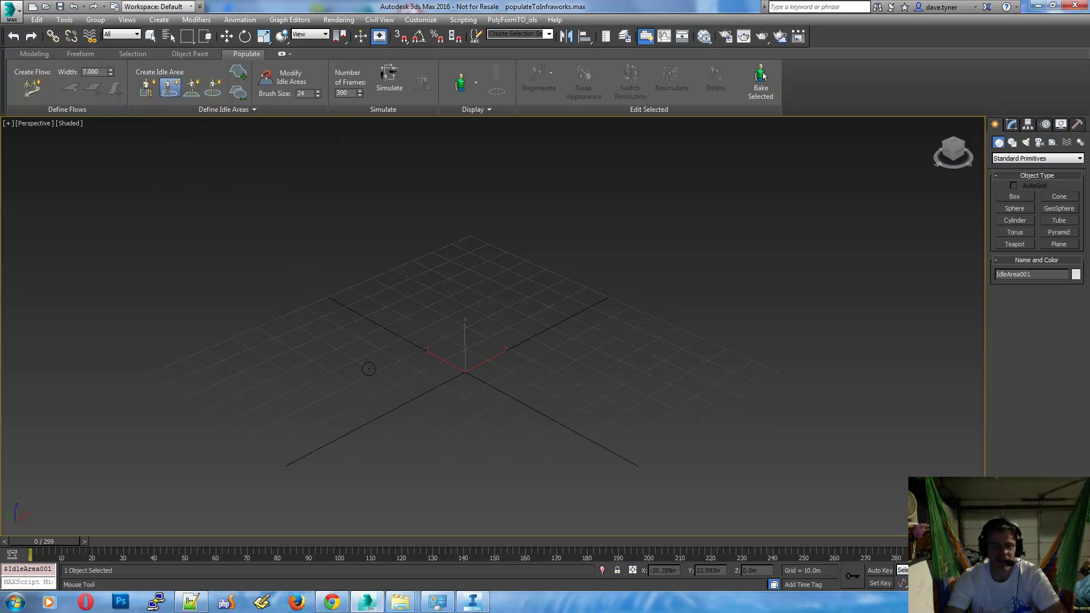
drag(369, 370, 380, 362)
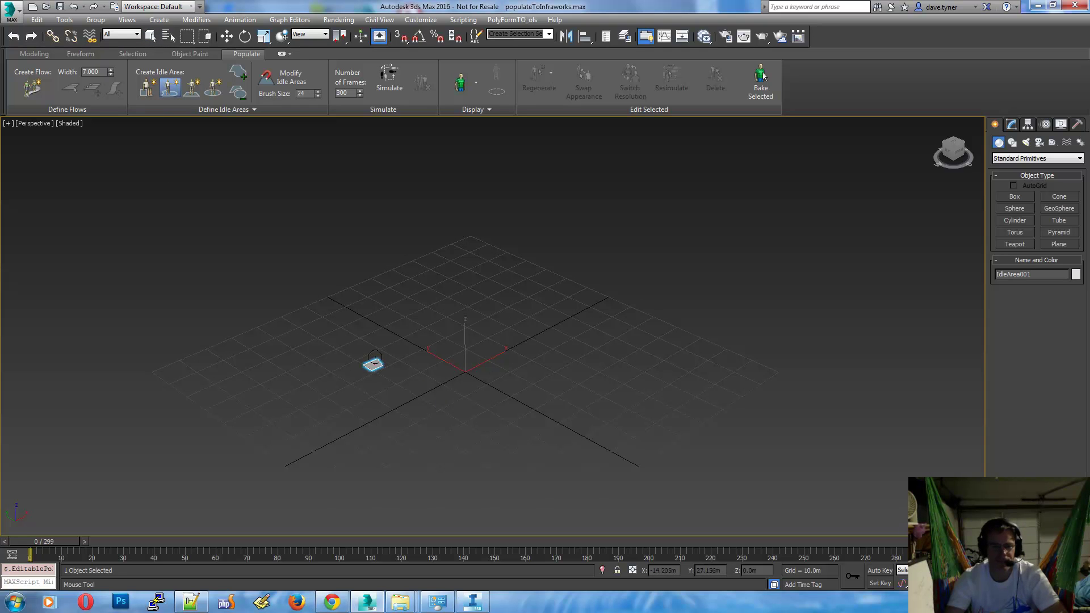
scroll(375, 370, up, 5)
scroll(375, 368, down, 1)
alt+middle_drag(374, 369, 368, 389)
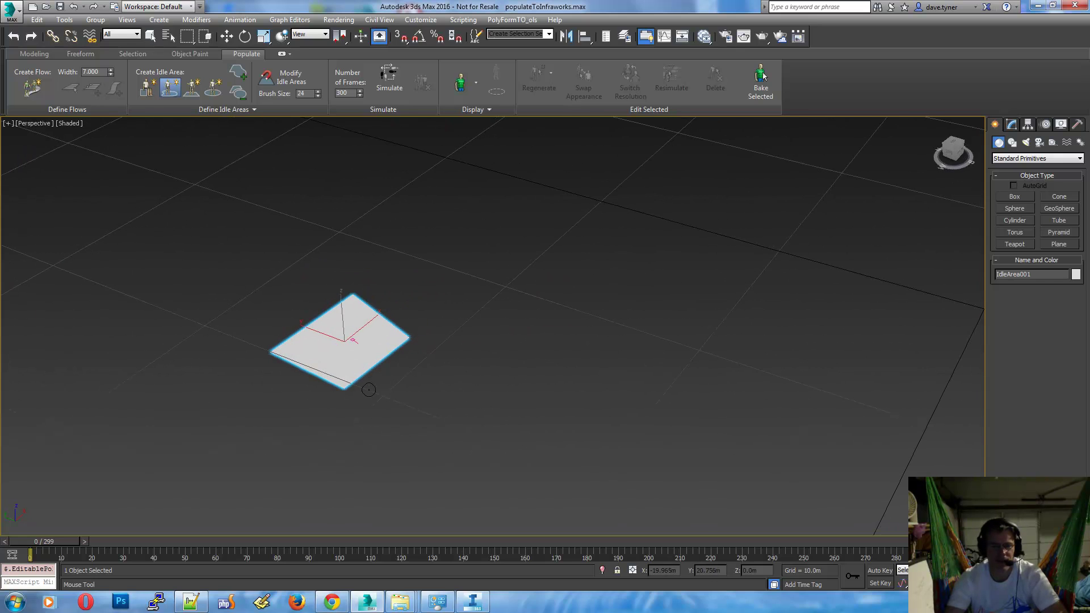
key(Delete)
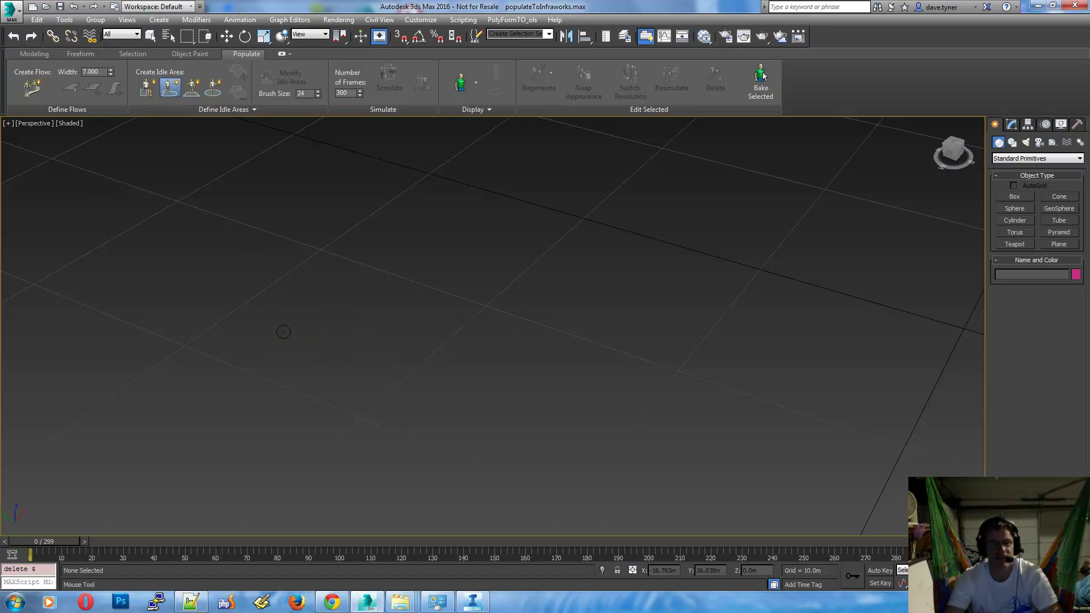
Step: Draw a freeform idle area and a 7.000 wide U-shaped pedestrian flow that bends around it
mouse_move(344, 297)
mouse_down()
mouse_move(324, 341)
mouse_move(380, 372)
mouse_move(435, 346)
mouse_move(467, 313)
mouse_move(463, 291)
mouse_up()
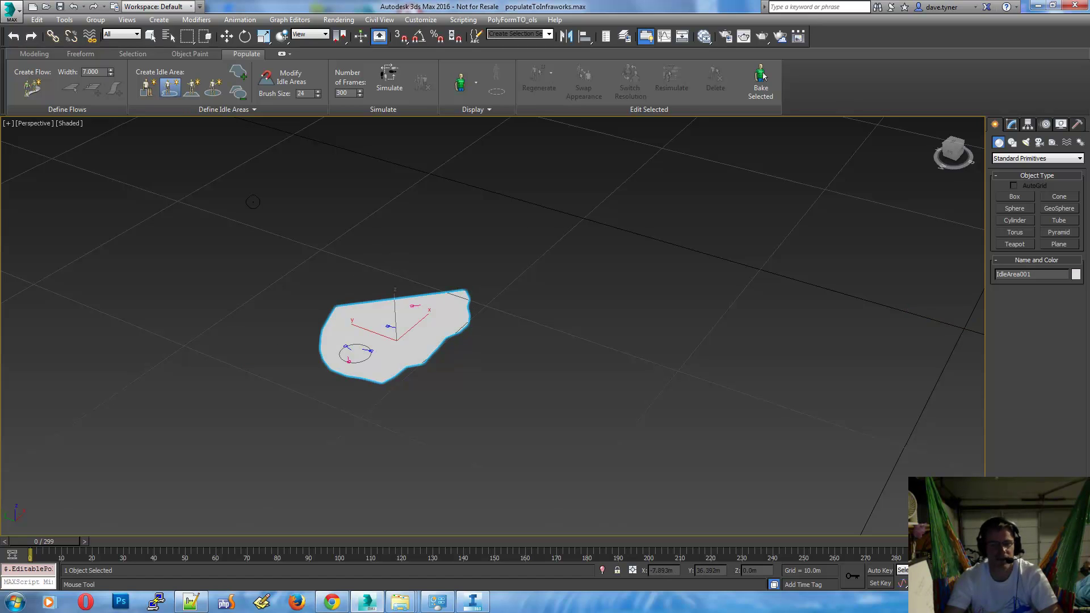
click(33, 86)
middle_drag(418, 418, 373, 374)
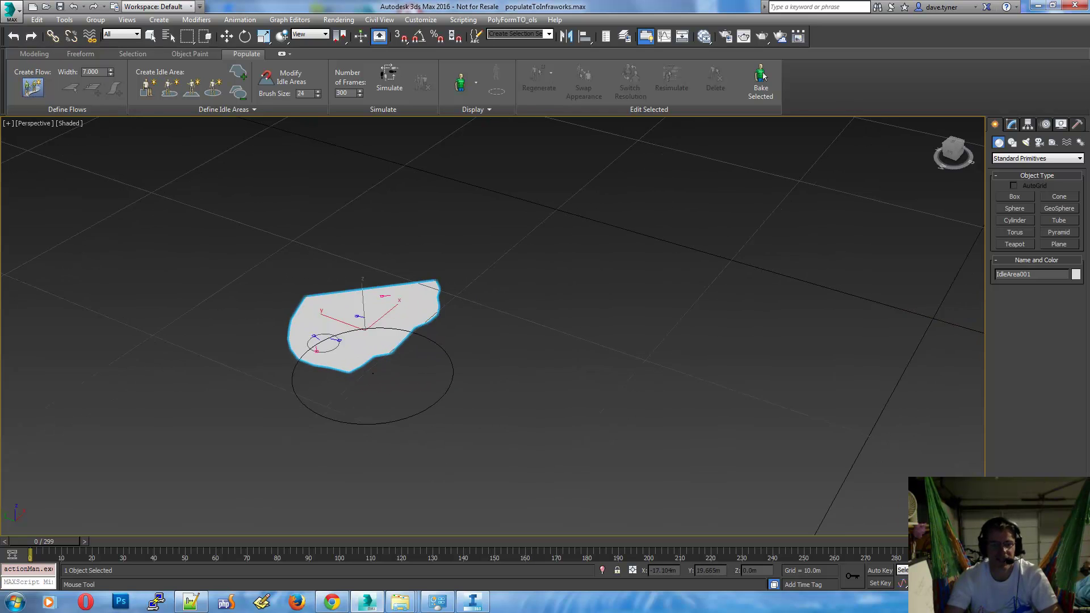
scroll(373, 373, down, 4)
click(382, 407)
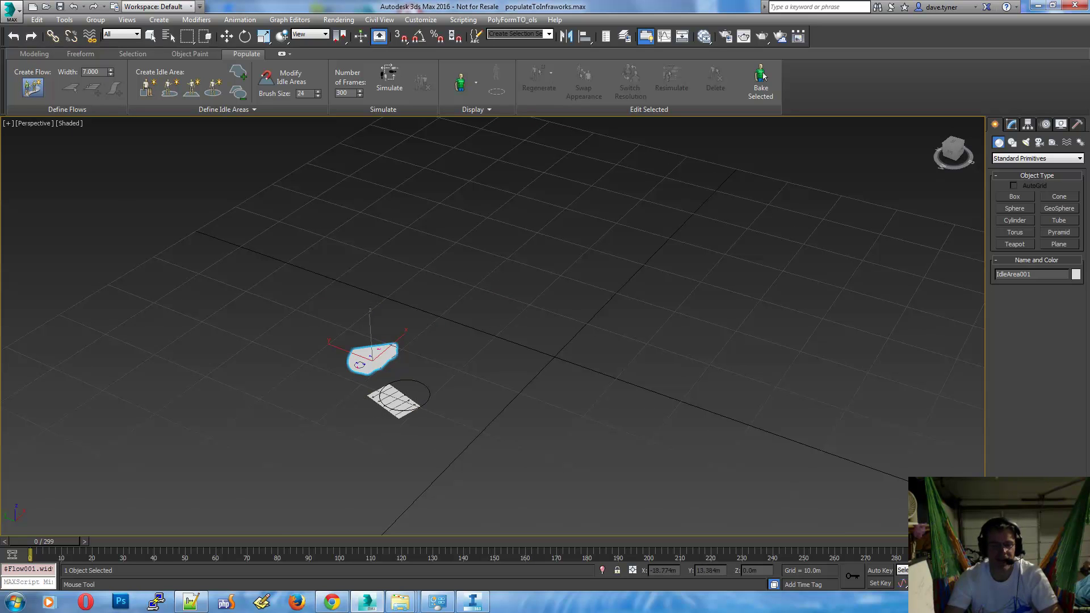
click(457, 356)
click(439, 291)
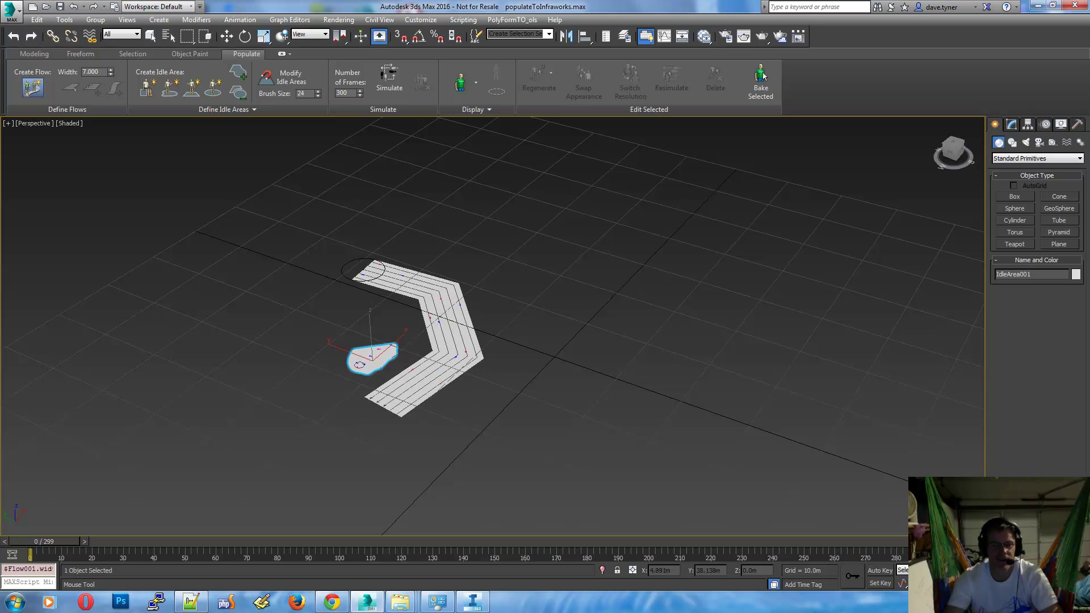
click(364, 270)
click(289, 338)
right_click(288, 338)
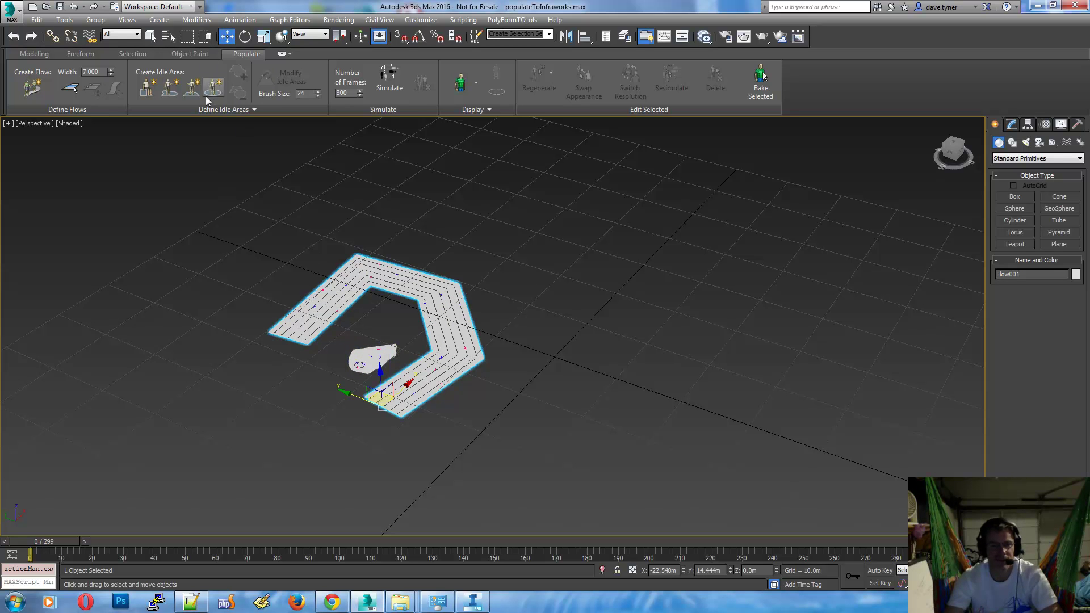
Step: Create a rectangular idle area inside the upper bend of the flow, beside the freeform idle area
click(193, 88)
scroll(459, 381, up, 6)
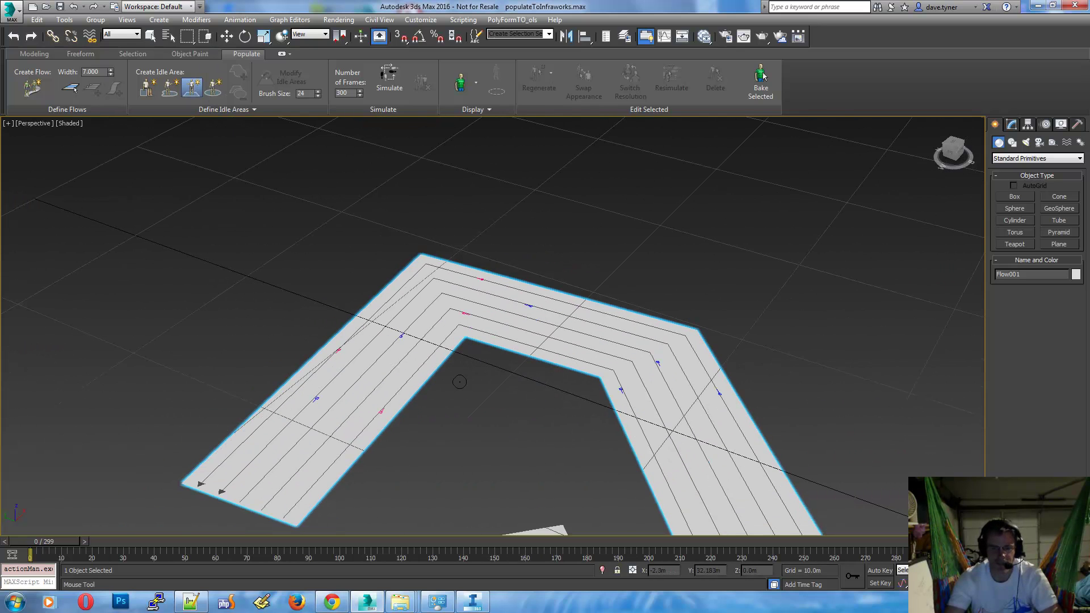
drag(466, 353, 520, 467)
right_click(503, 453)
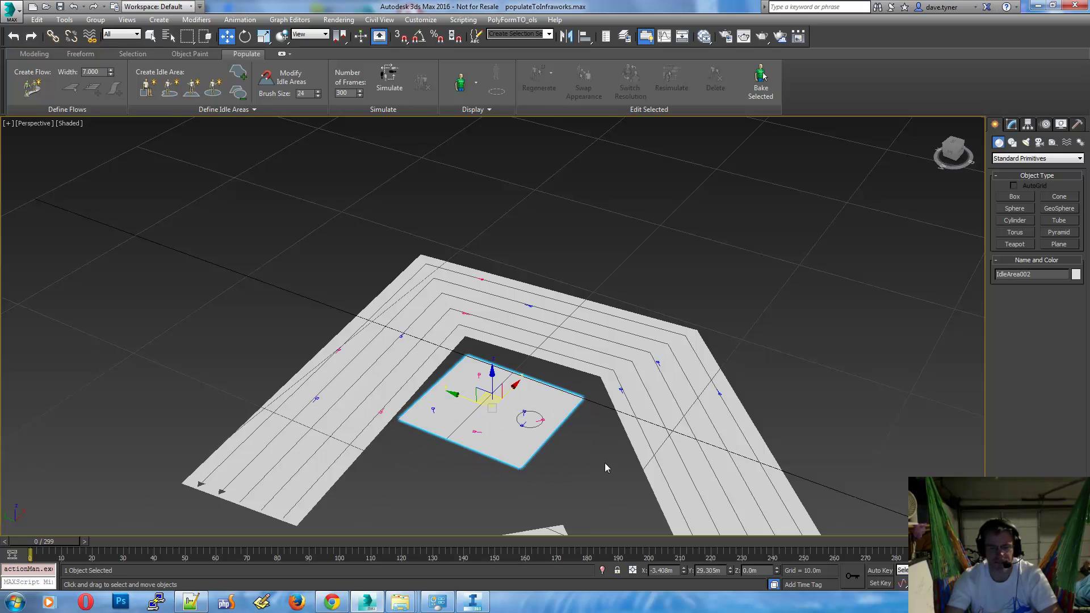
click(575, 484)
Step: Simulate the crowd for the flow and both idle areas
scroll(512, 441, down, 5)
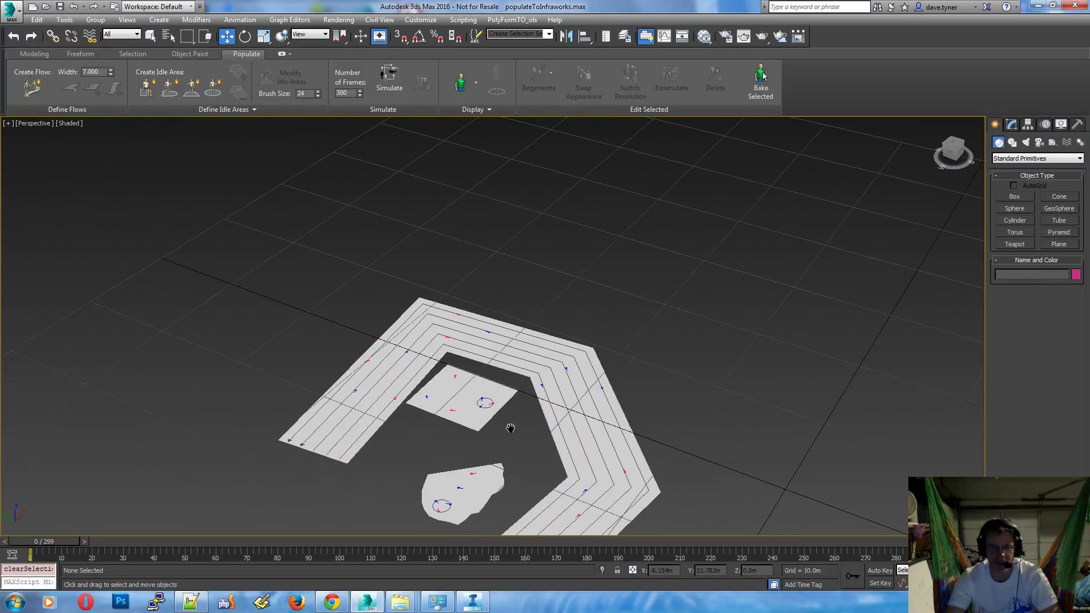
alt+middle_drag(487, 381, 457, 366)
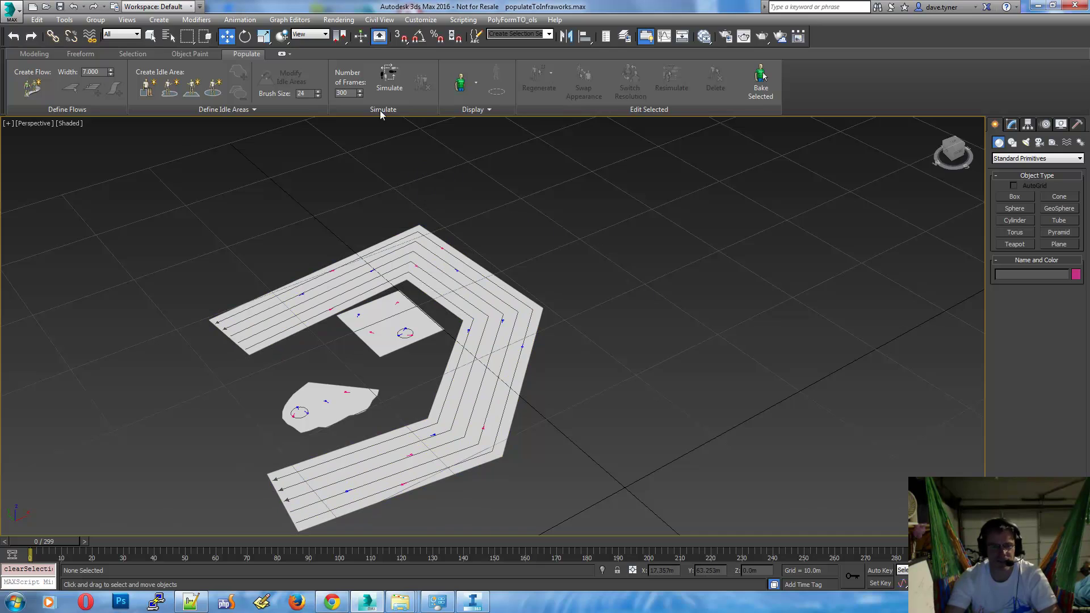
click(389, 78)
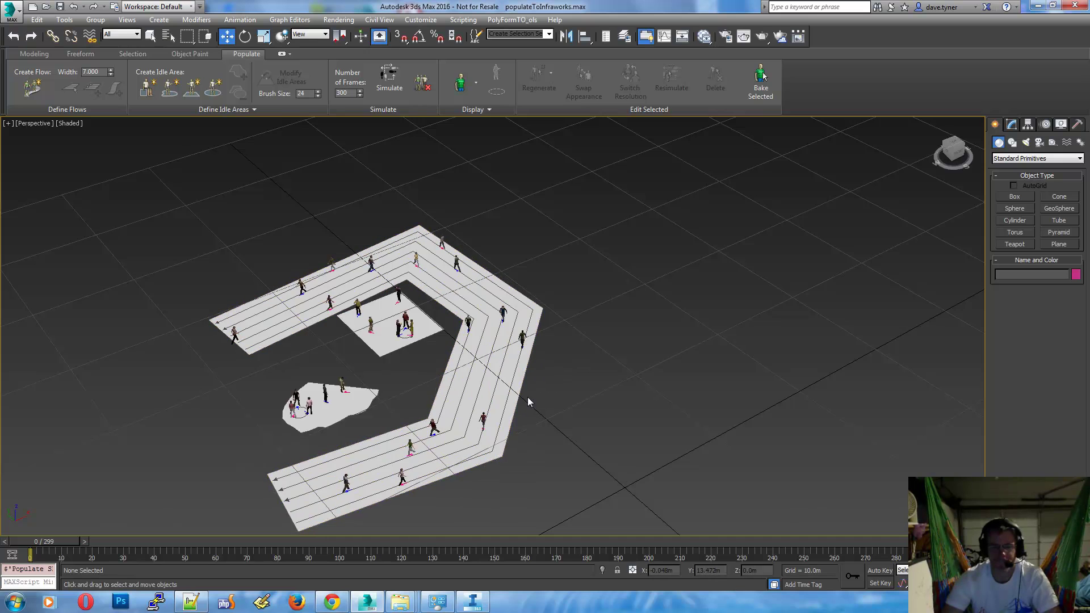
Step: Select the flow, both idle areas and all the simulated people, and bake the selected people
alt+middle_drag(527, 396, 575, 391)
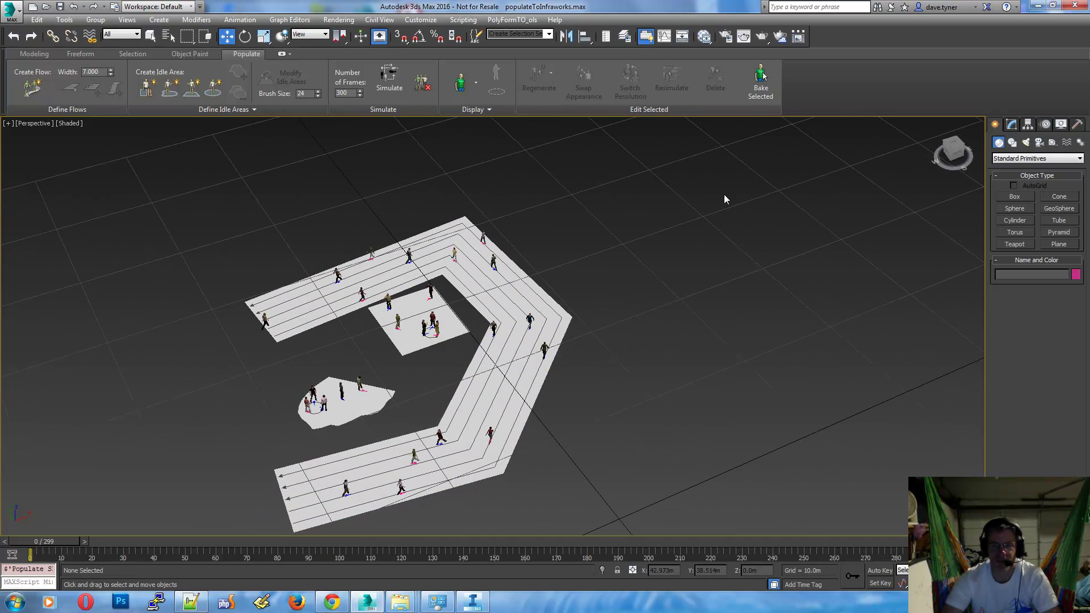
scroll(590, 380, down, 3)
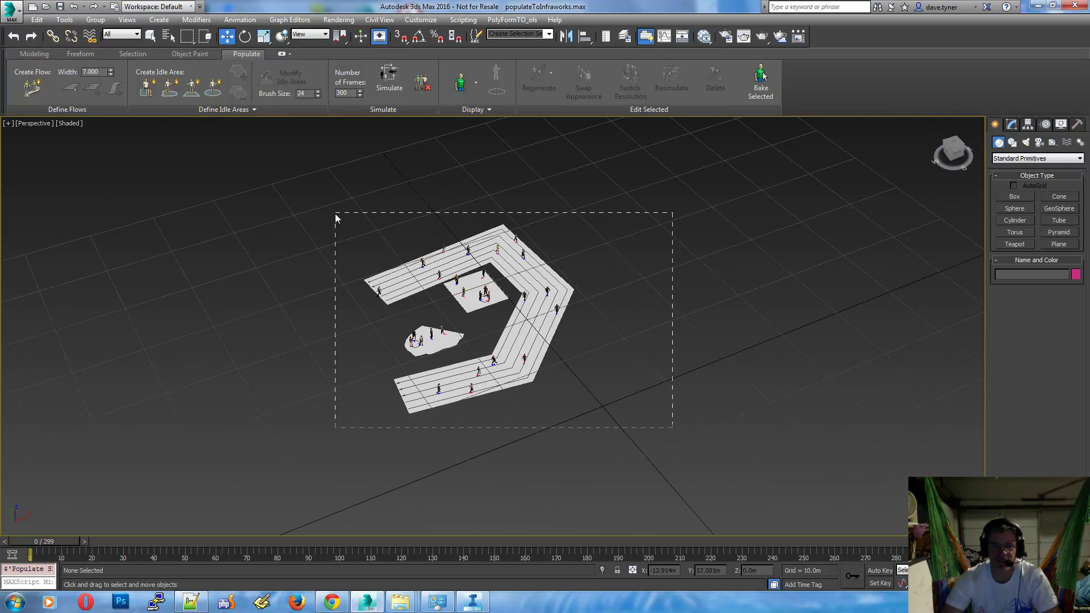
drag(335, 214, 334, 215)
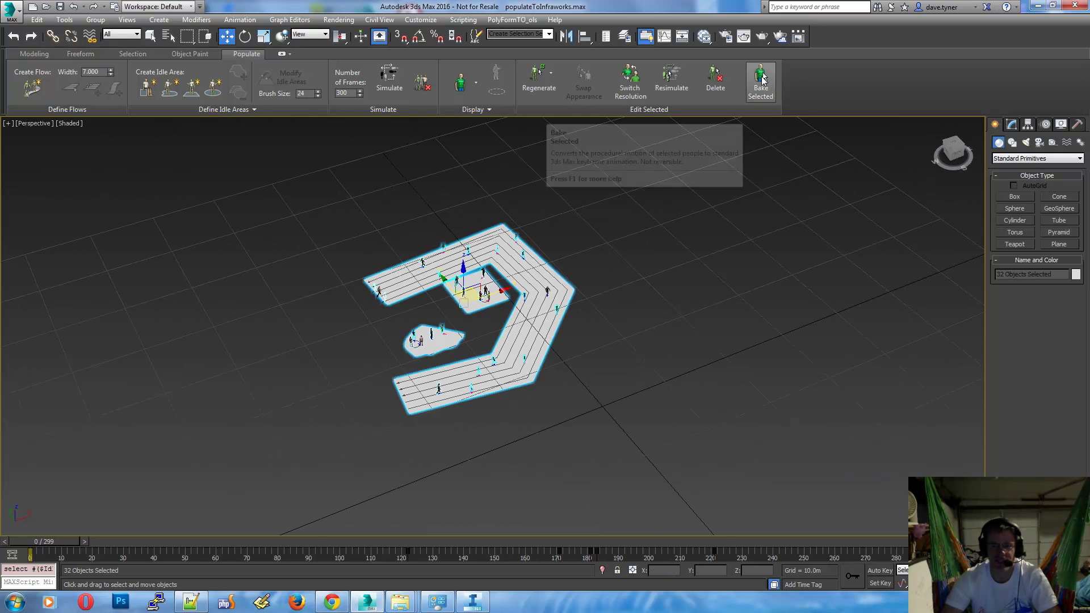
click(773, 83)
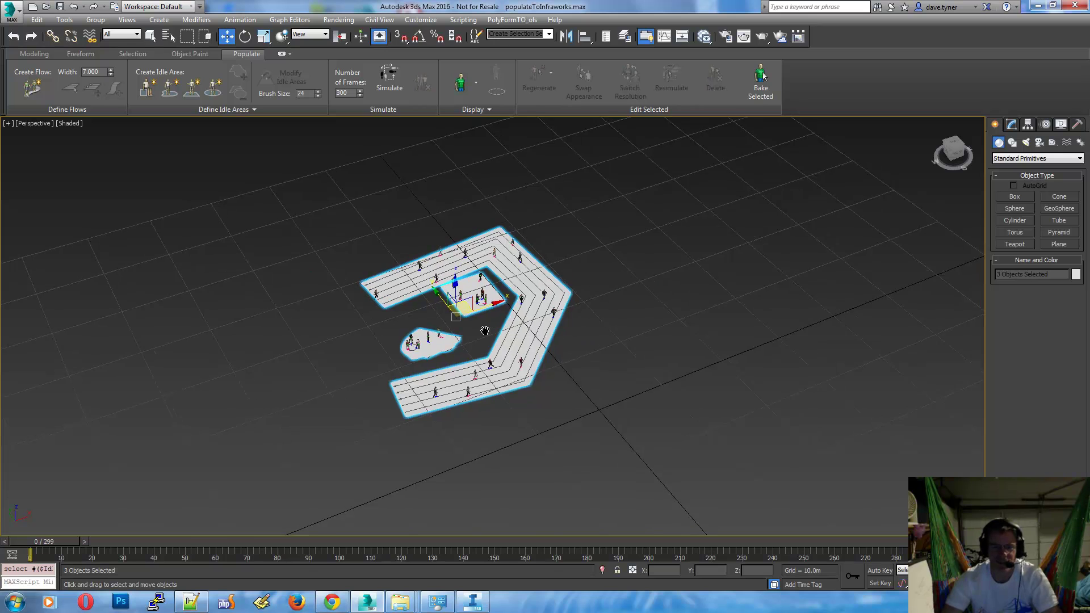
Step: Delete the U-shaped flow surface, keeping the baked people
scroll(511, 312, up, 10)
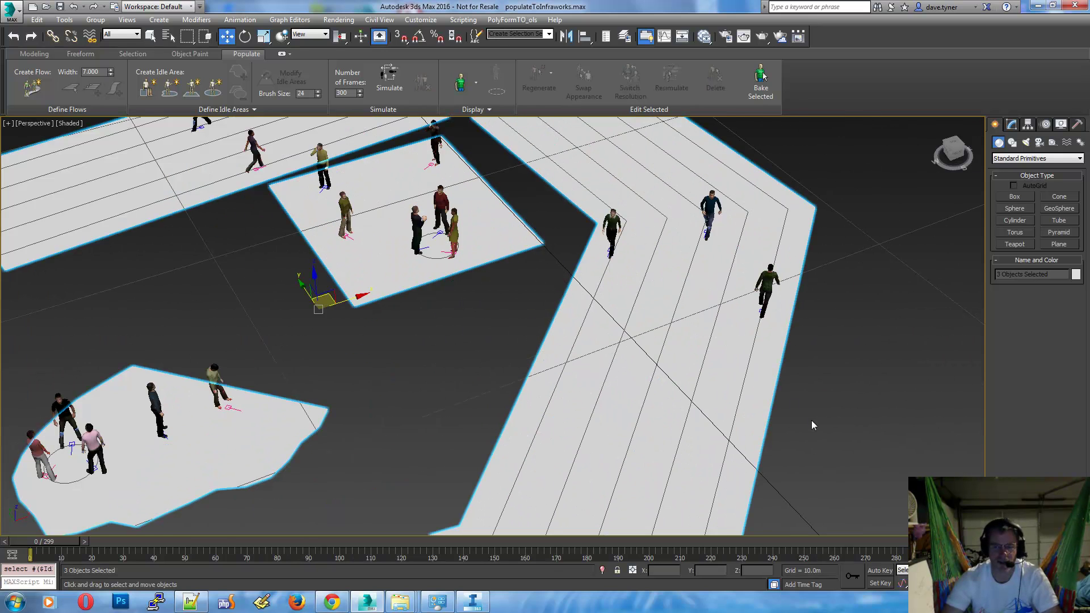
click(788, 390)
key(Delete)
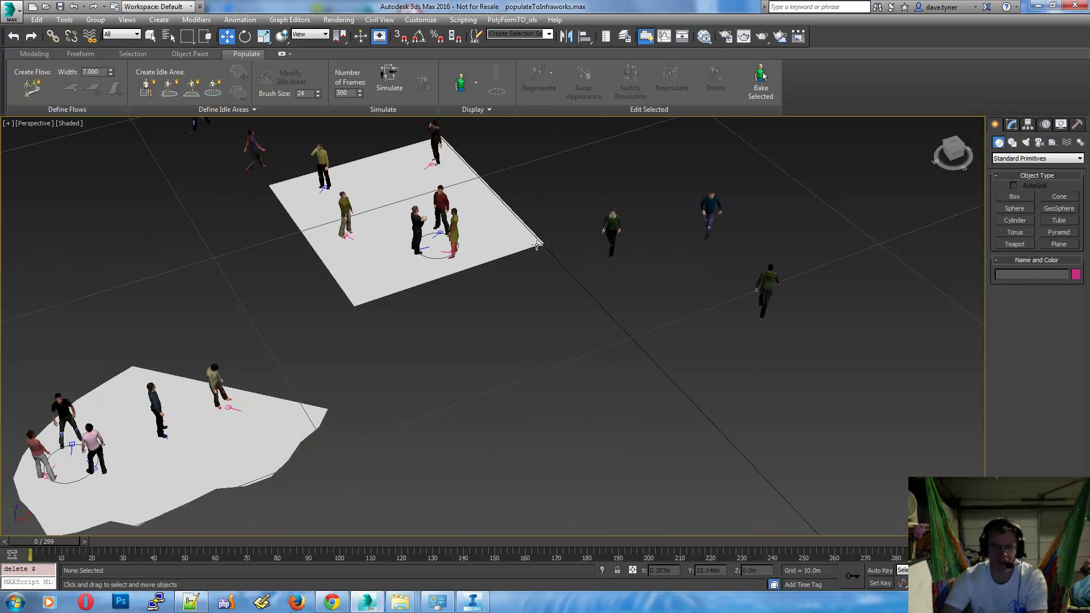
Step: Delete the rectangular and freeform idle area surfaces, keeping the baked people
click(536, 245)
key(Delete)
click(256, 433)
key(Delete)
Step: Play the baked crowd's animation and stop it at frame 28
scroll(406, 432, down, 5)
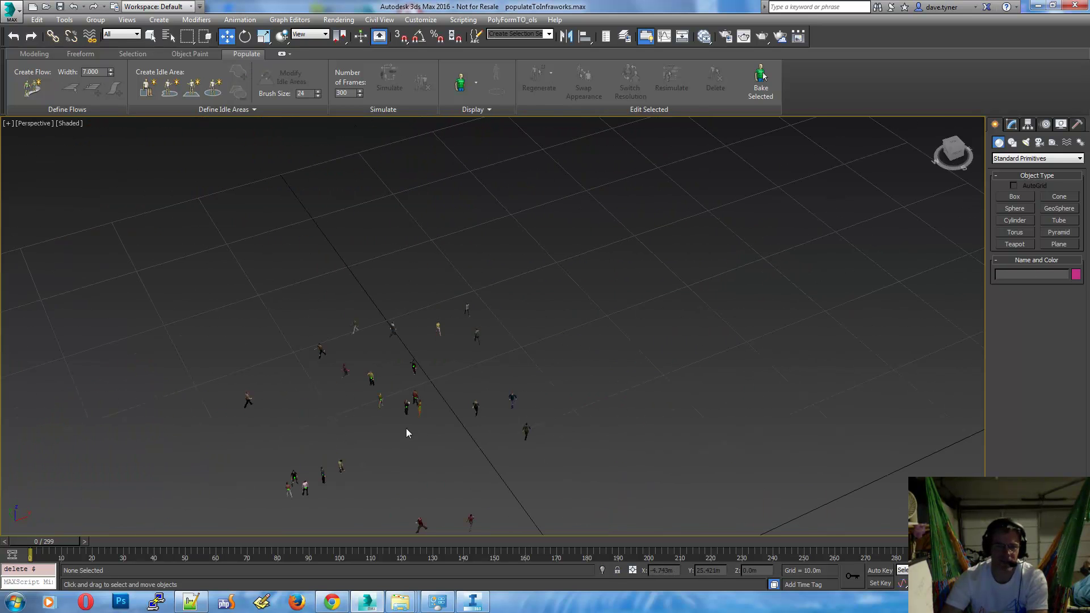
scroll(392, 413, up, 3)
middle_drag(392, 413, 382, 243)
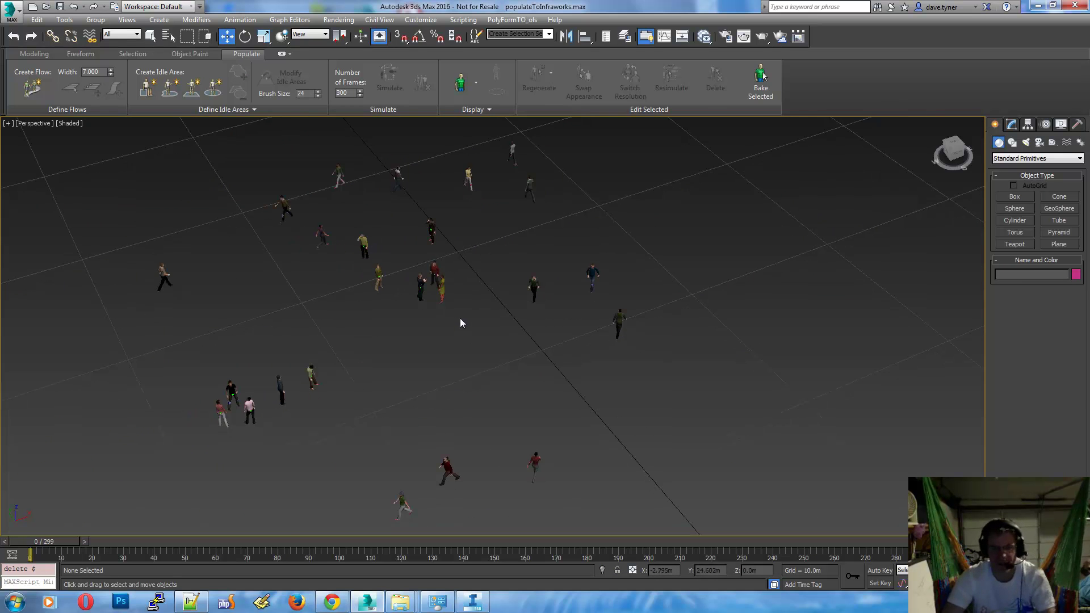
scroll(462, 316, down, 5)
scroll(463, 318, down, 2)
scroll(406, 301, up, 6)
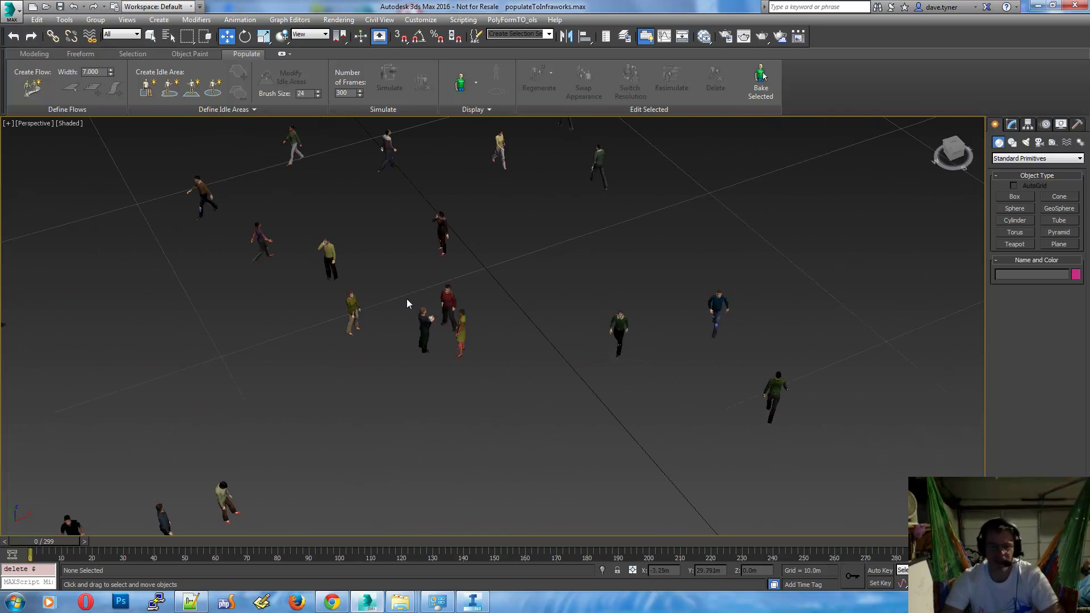
scroll(403, 301, down, 5)
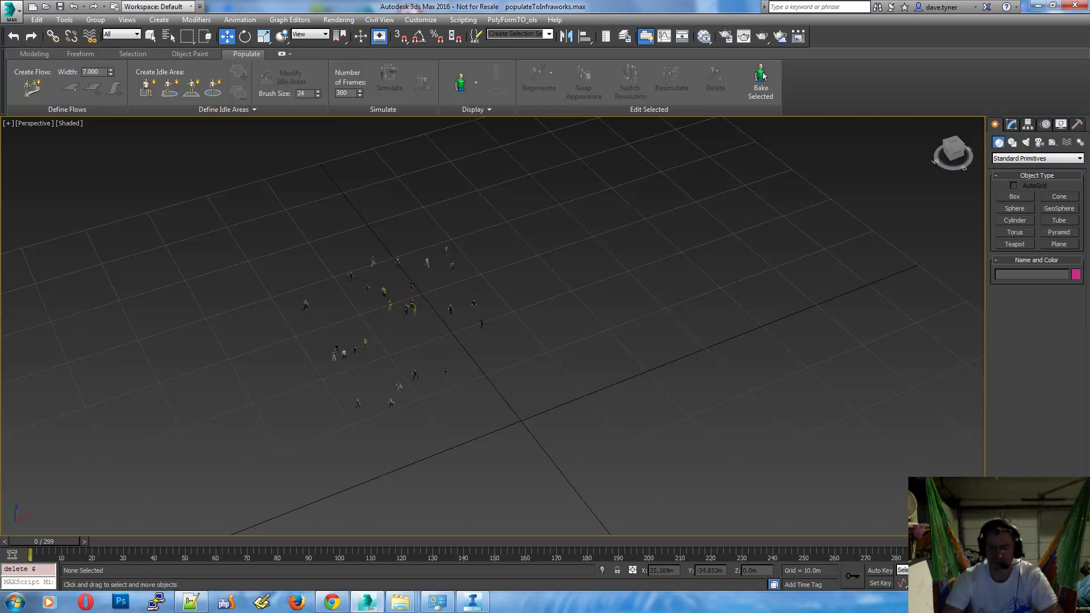
key(/)
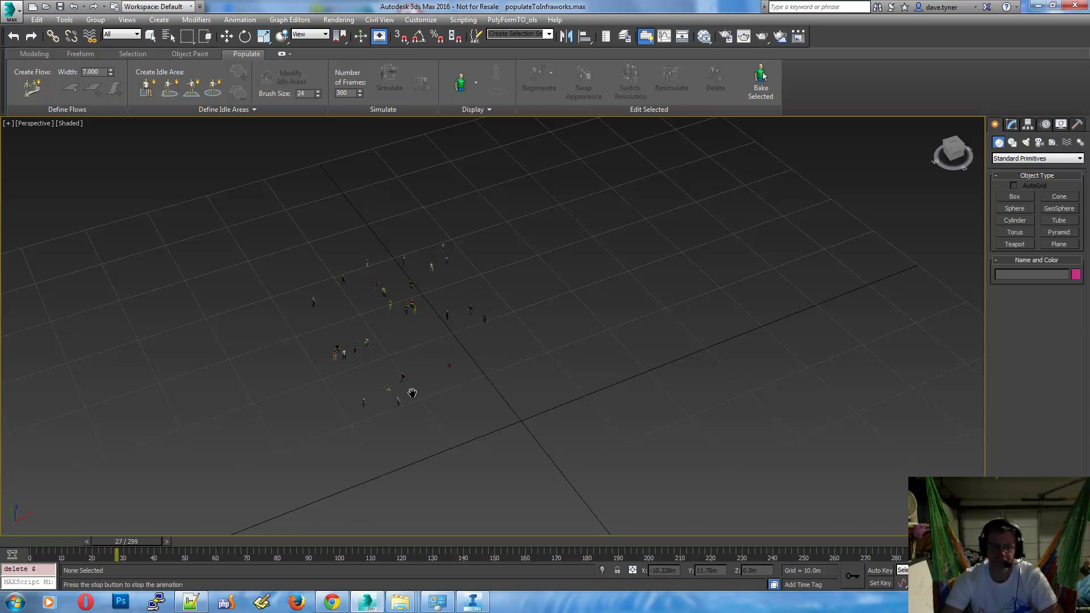
scroll(404, 378, up, 8)
scroll(441, 386, down, 8)
alt+middle_drag(439, 385, 438, 458)
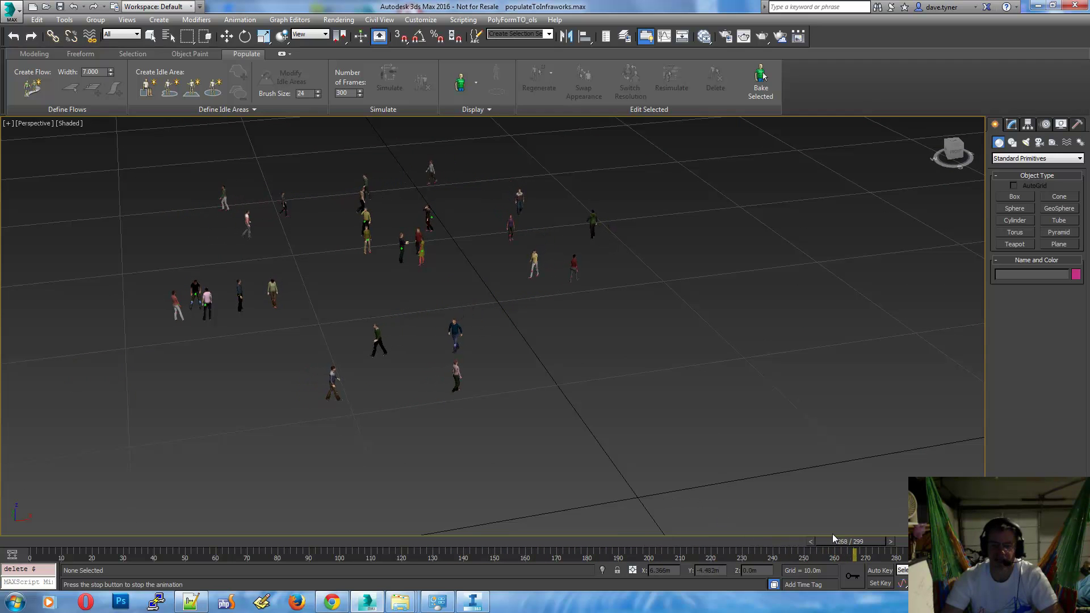
key(/)
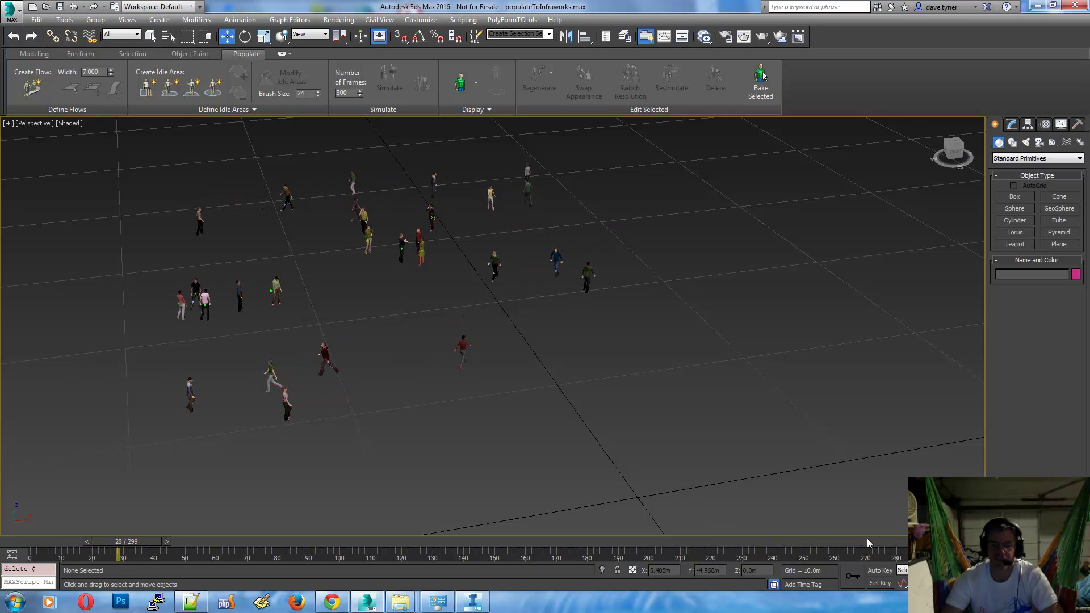
Step: Delete the five walking people in the foreground and the four walkers along the crowd's right edge
scroll(495, 440, down, 8)
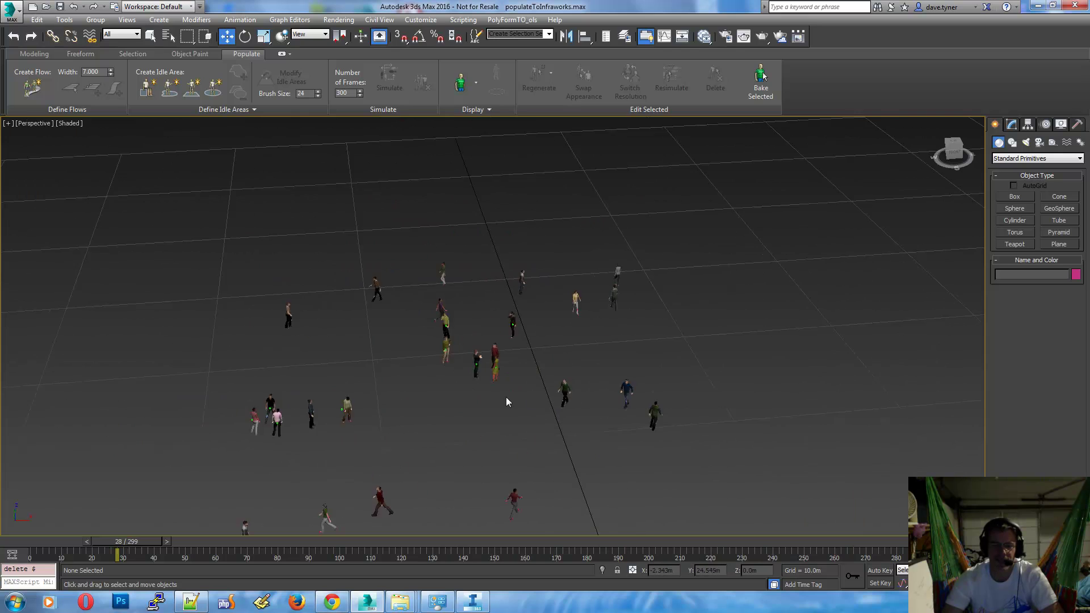
scroll(499, 399, down, 3)
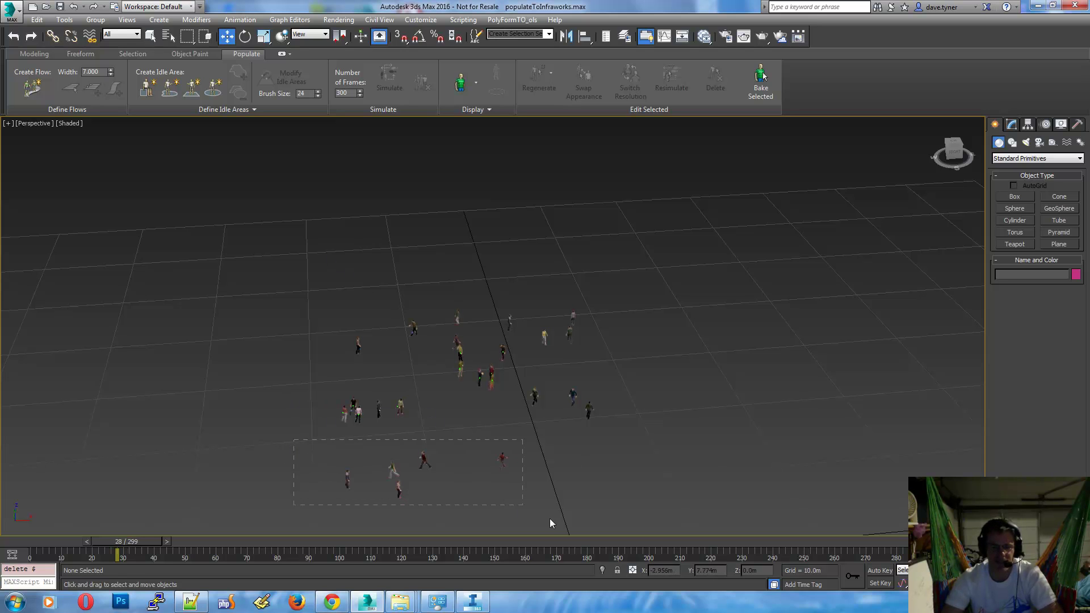
drag(550, 519, 549, 519)
middle_drag(568, 430, 536, 427)
key(Delete)
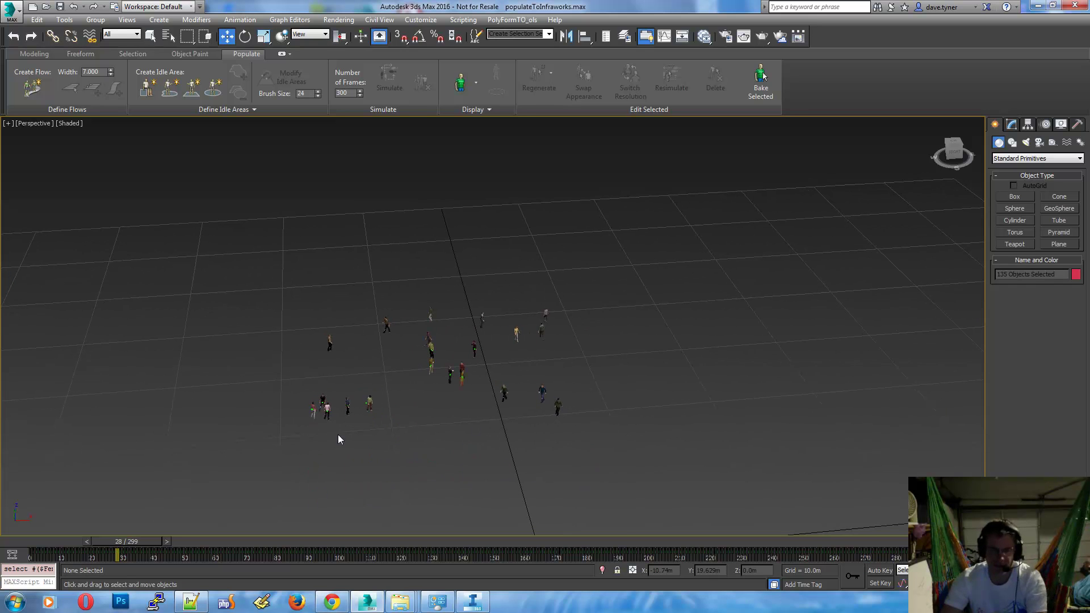
drag(273, 380, 367, 423)
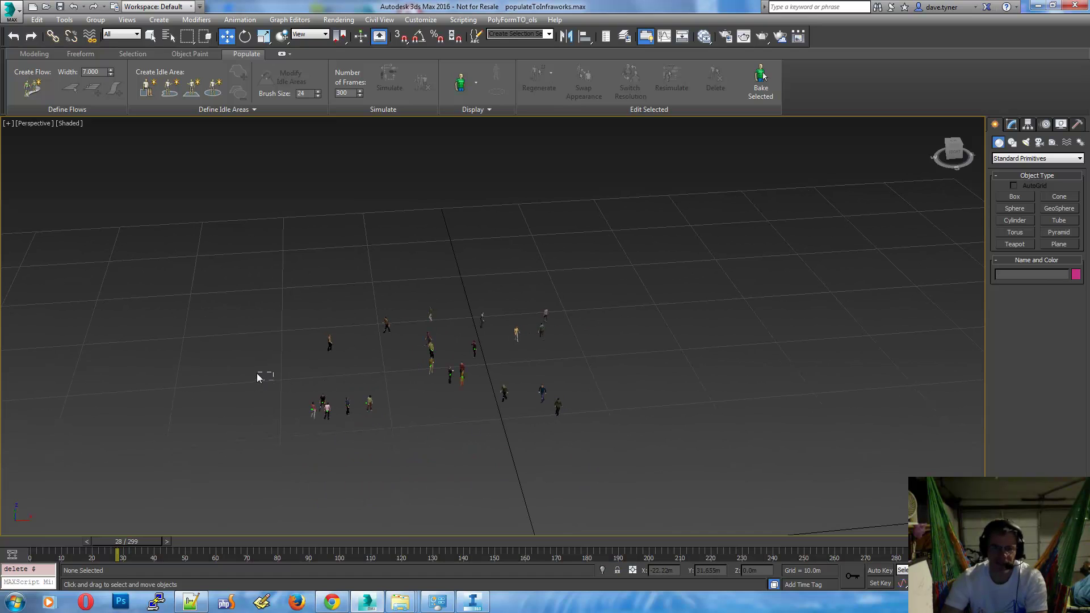
drag(537, 324, 537, 284)
key(Delete)
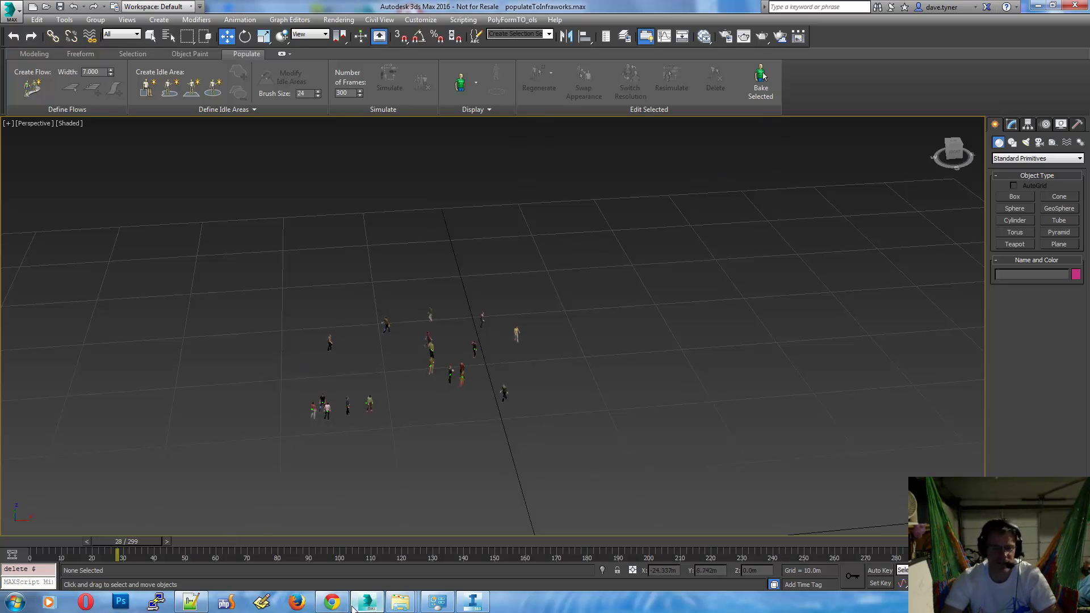
Step: Switch to the 3D folder in Windows Explorer, run 3dsMaxPopulateToInfraworks.ms in the 3ds Max scene and minimise the folder window
mouse_move(405, 603)
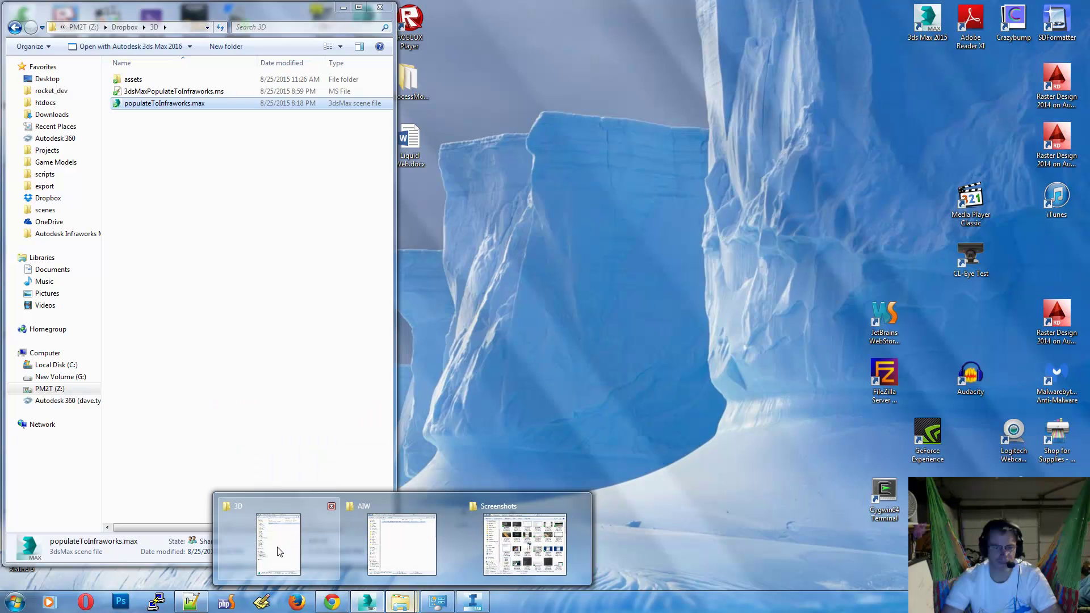
click(278, 549)
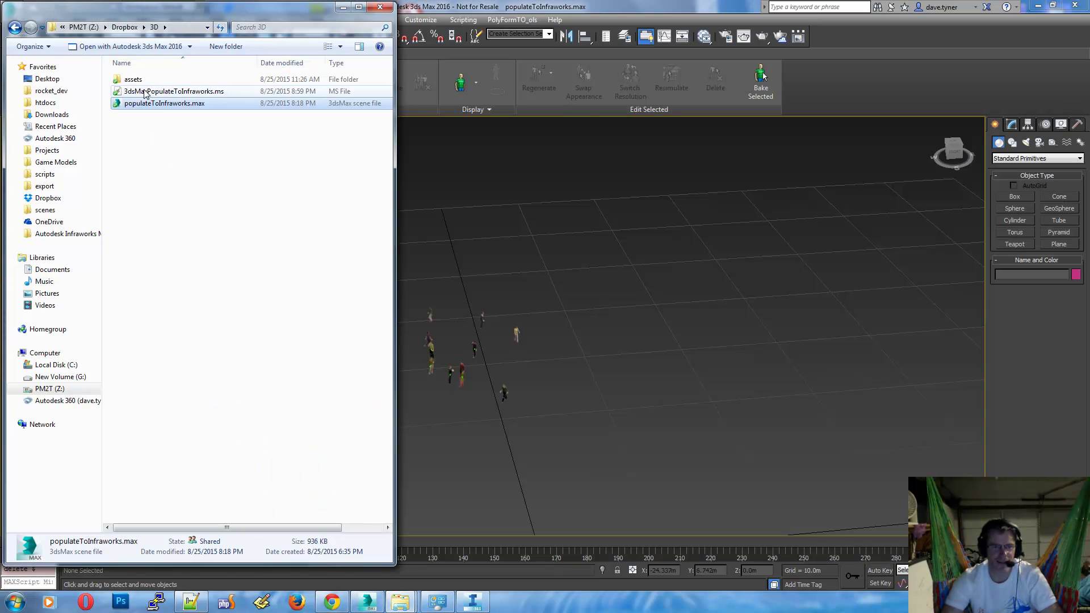
drag(147, 92, 521, 250)
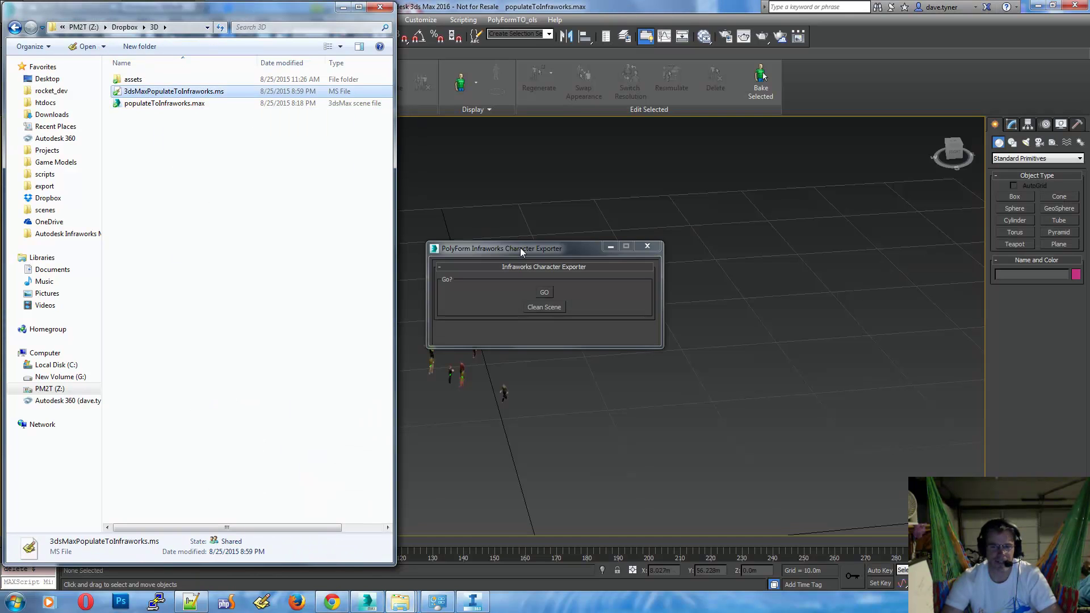
click(342, 8)
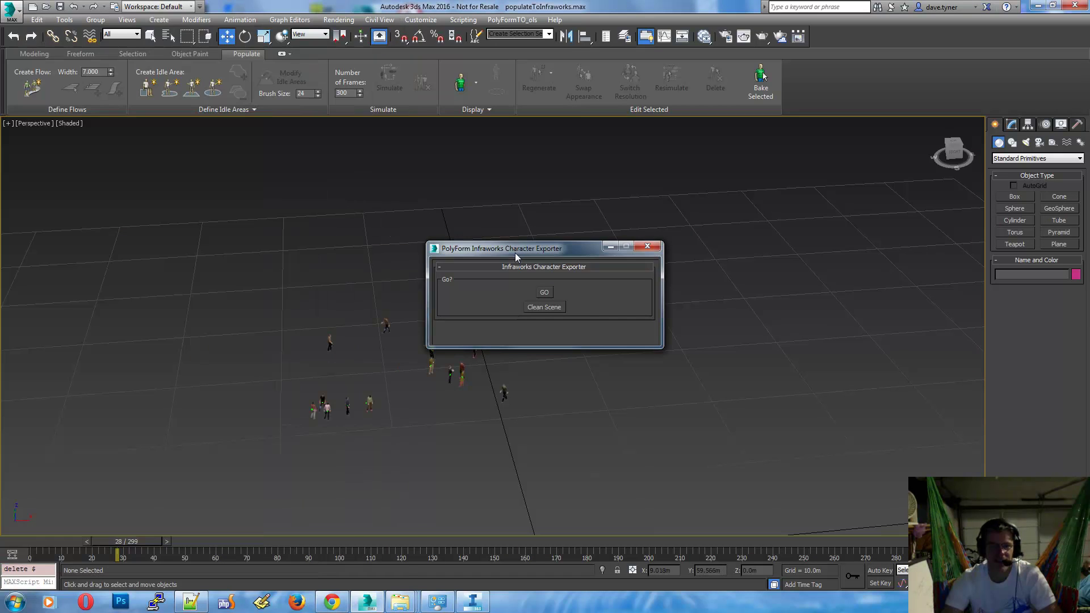
Step: Move the PolyForm Infraworks Character Exporter clear of the crowd and run its conversion on the remaining people
drag(515, 250, 711, 179)
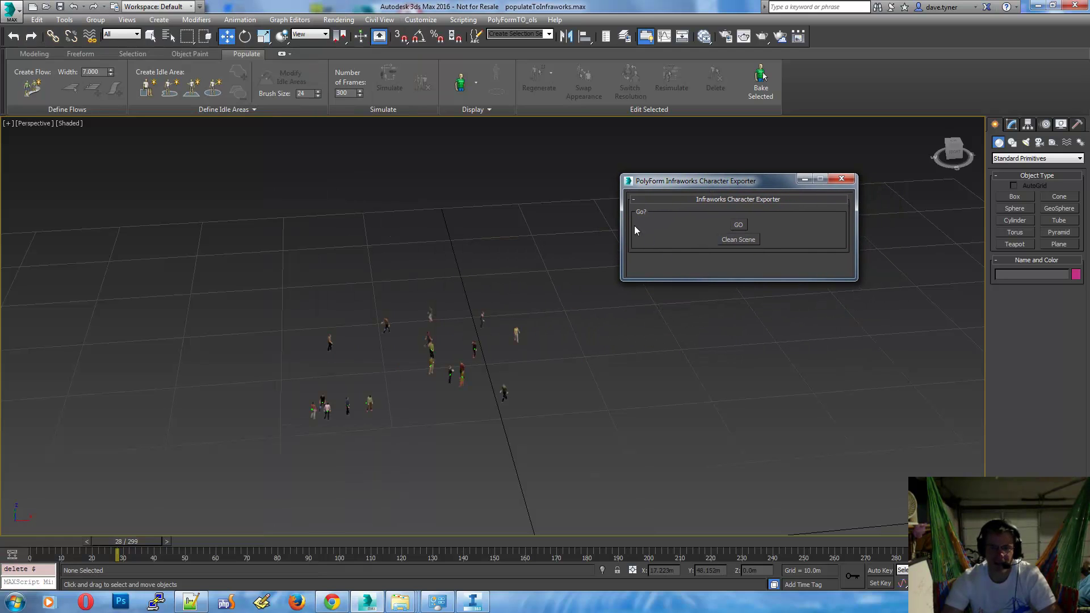
click(635, 200)
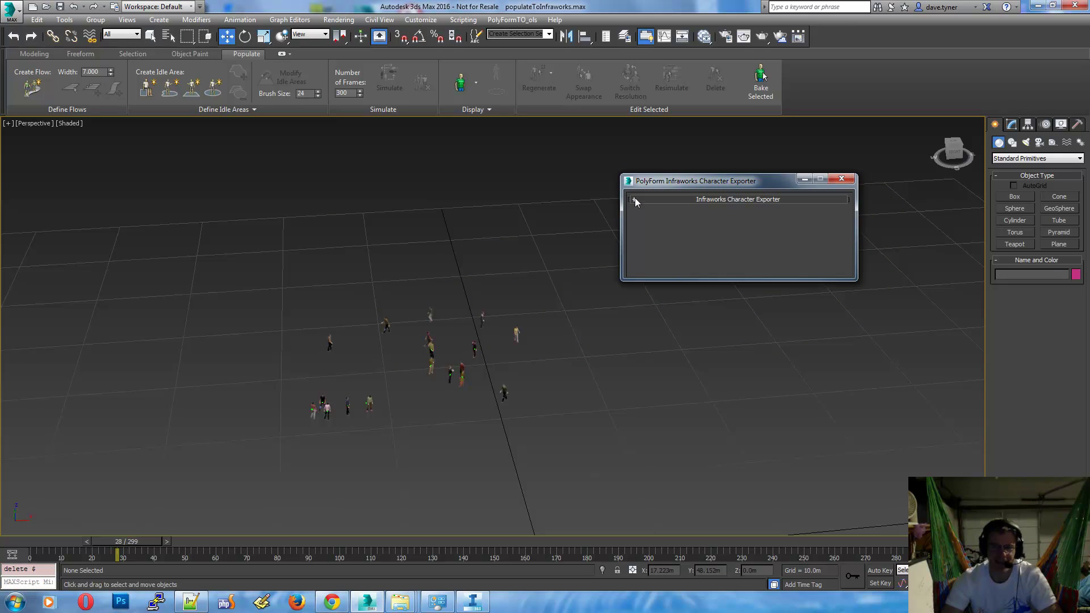
click(635, 199)
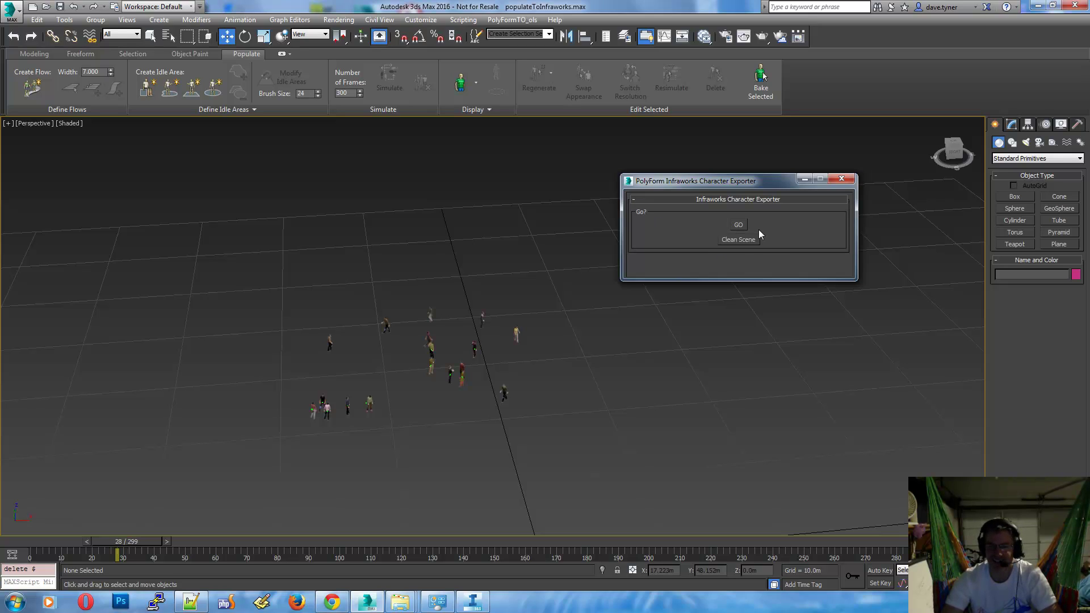
click(738, 224)
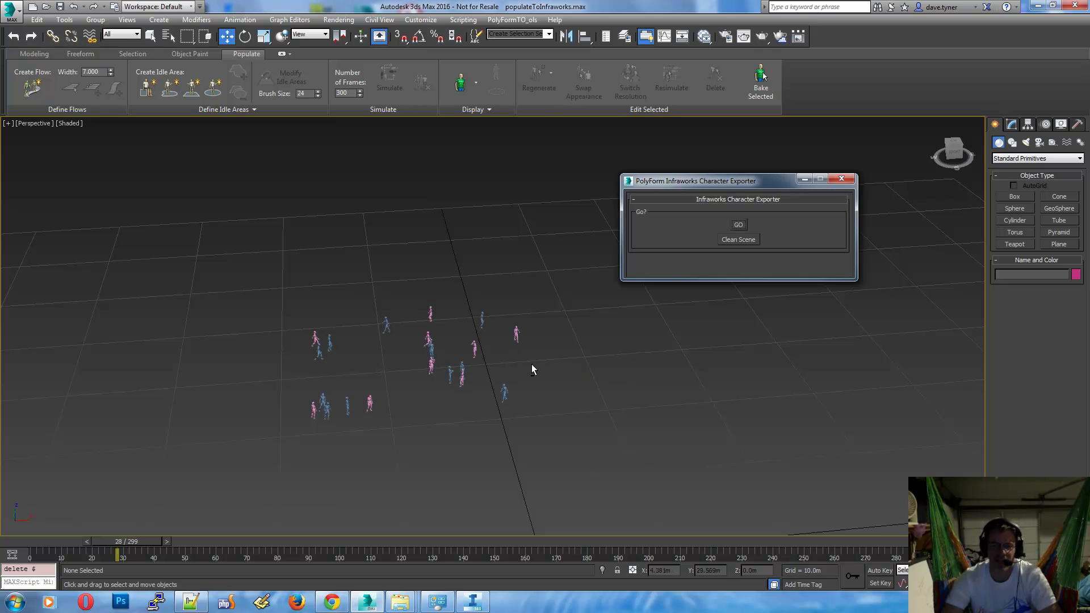
Step: Inspect the converted figures up close and select all of them
scroll(494, 375, up, 10)
middle_drag(281, 380, 401, 362)
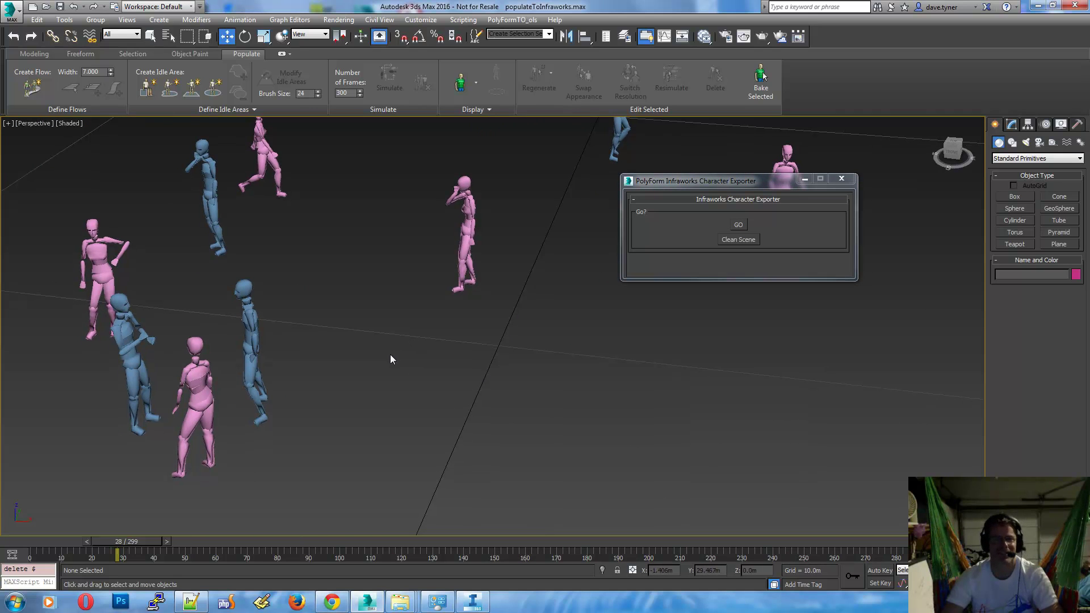
scroll(347, 363, down, 5)
middle_drag(346, 360, 425, 387)
scroll(355, 368, down, 4)
scroll(397, 382, down, 4)
drag(569, 477, 74, 216)
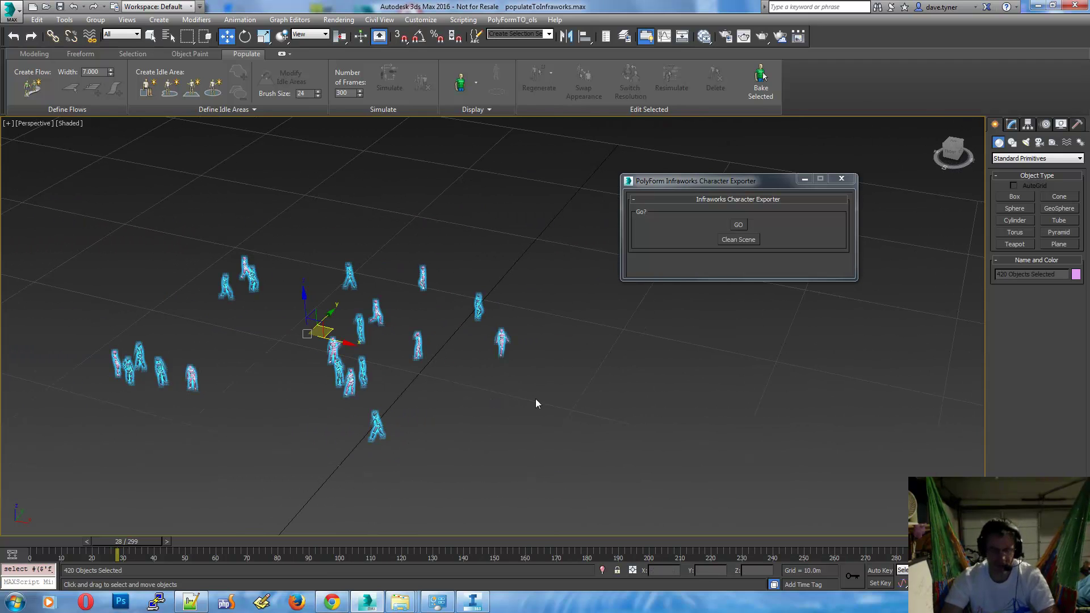
Step: Open the Slate Material Editor and delete all material and map nodes from its view
key(m)
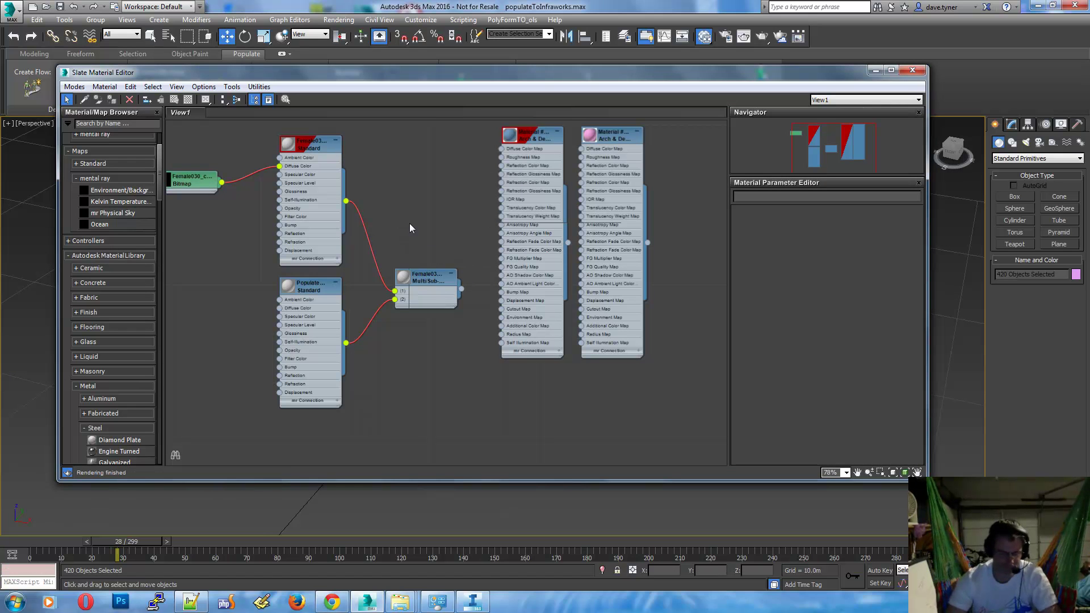
key(ctrl+a)
key(Delete)
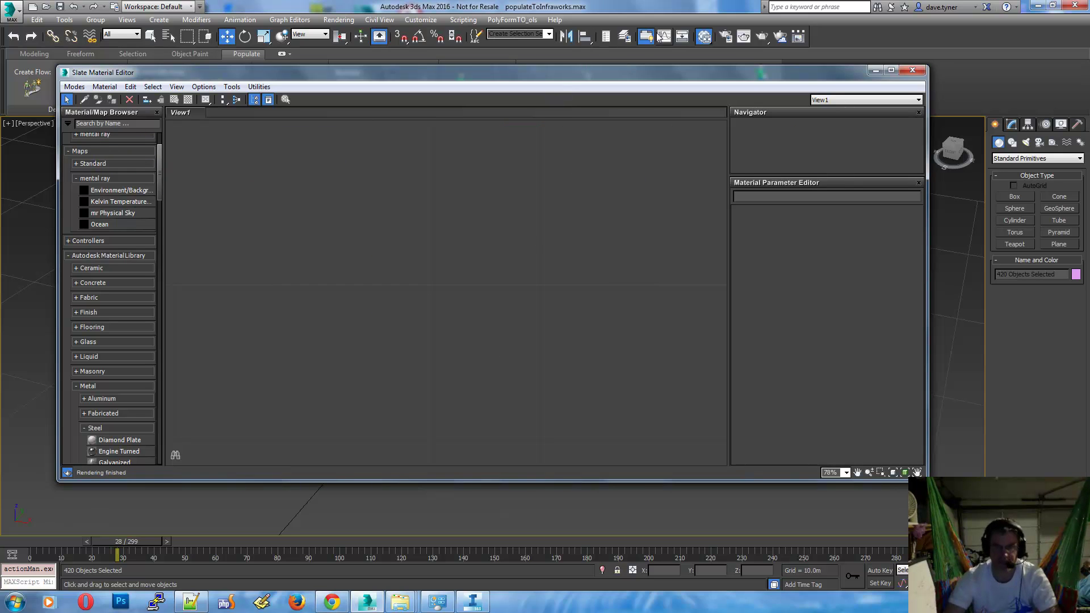
Step: Change the production renderer to Default Scanline Renderer
click(725, 36)
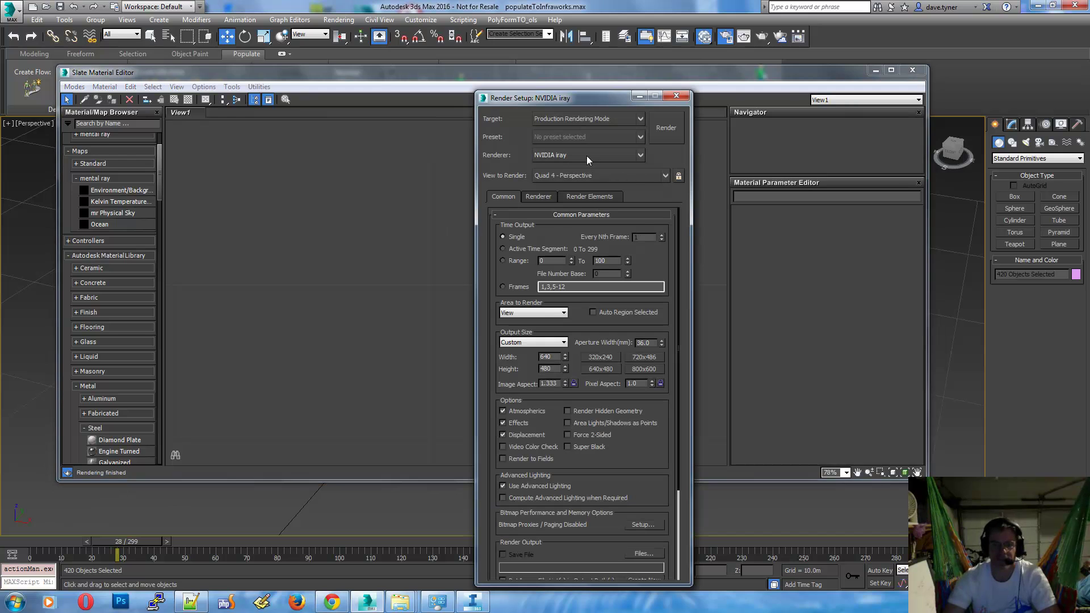
click(587, 155)
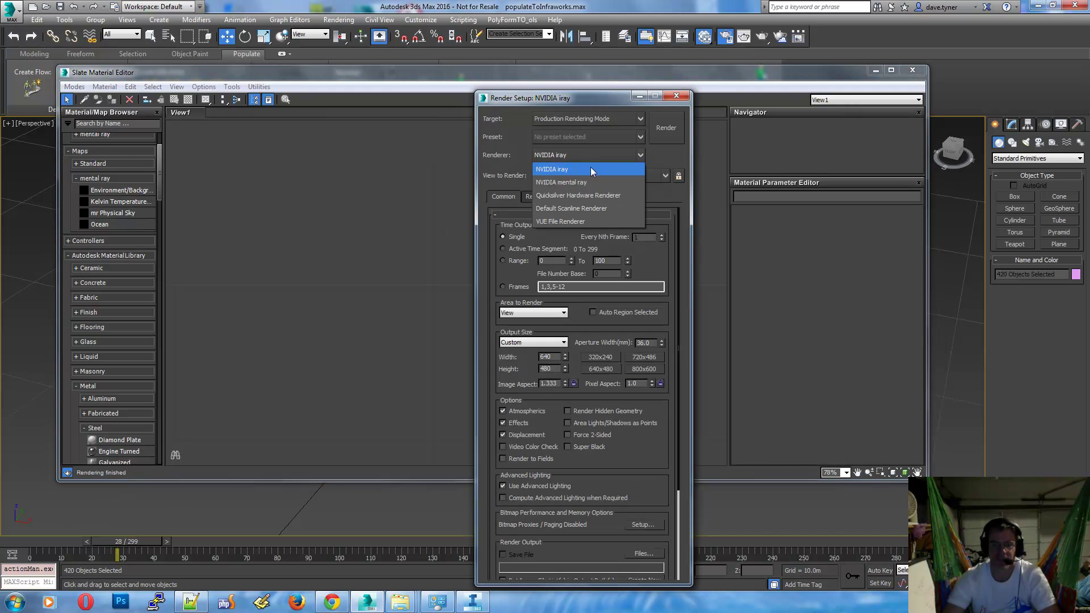
click(585, 209)
click(675, 96)
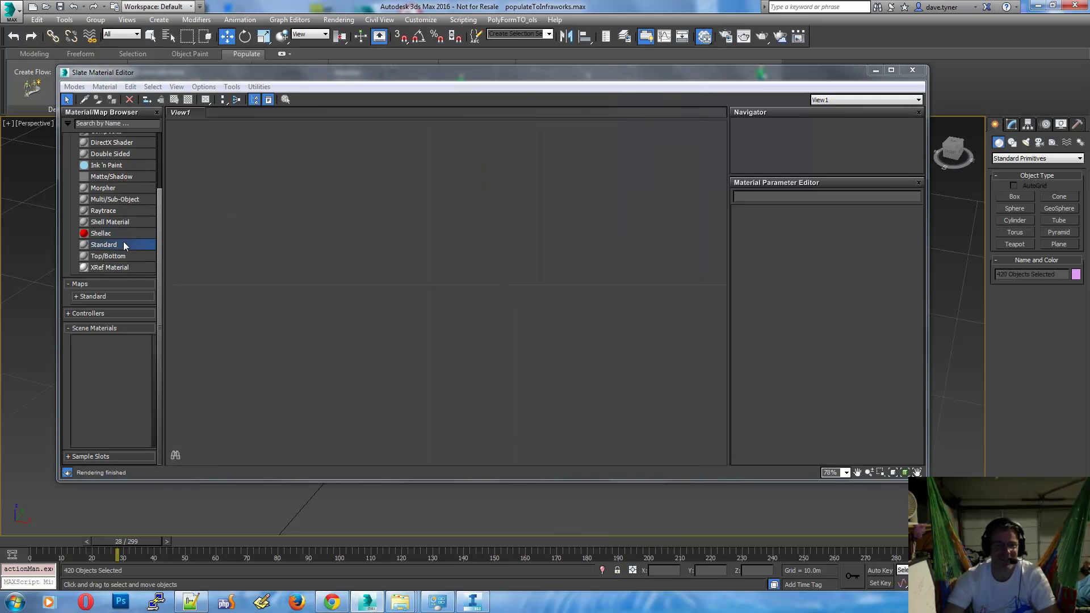
Step: Create a Standard material, assign it to all the selected figures and show its parameters
drag(124, 244, 277, 244)
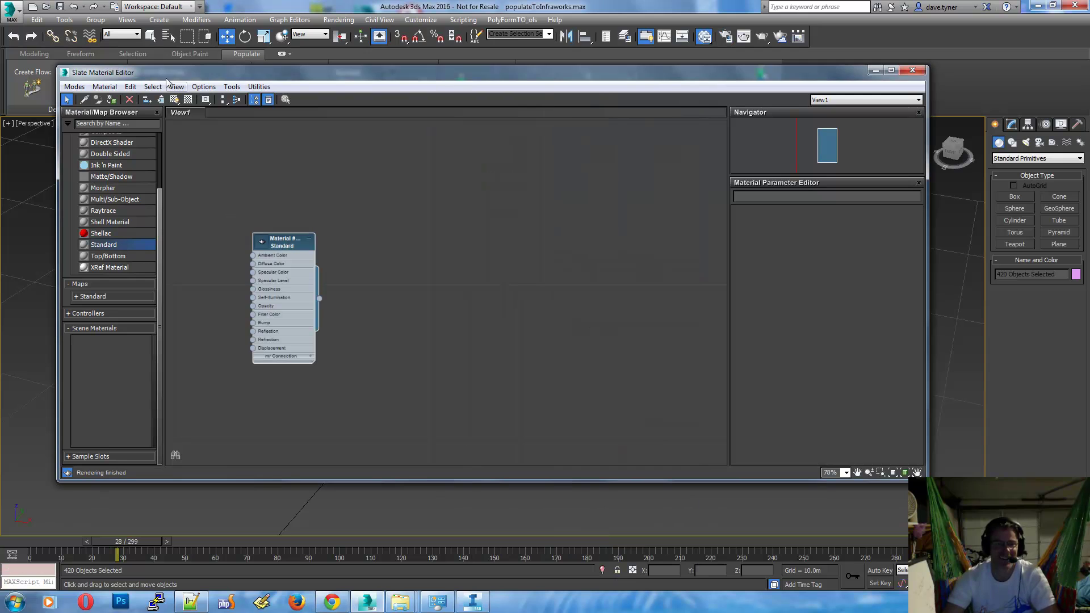
click(113, 102)
double_click(288, 244)
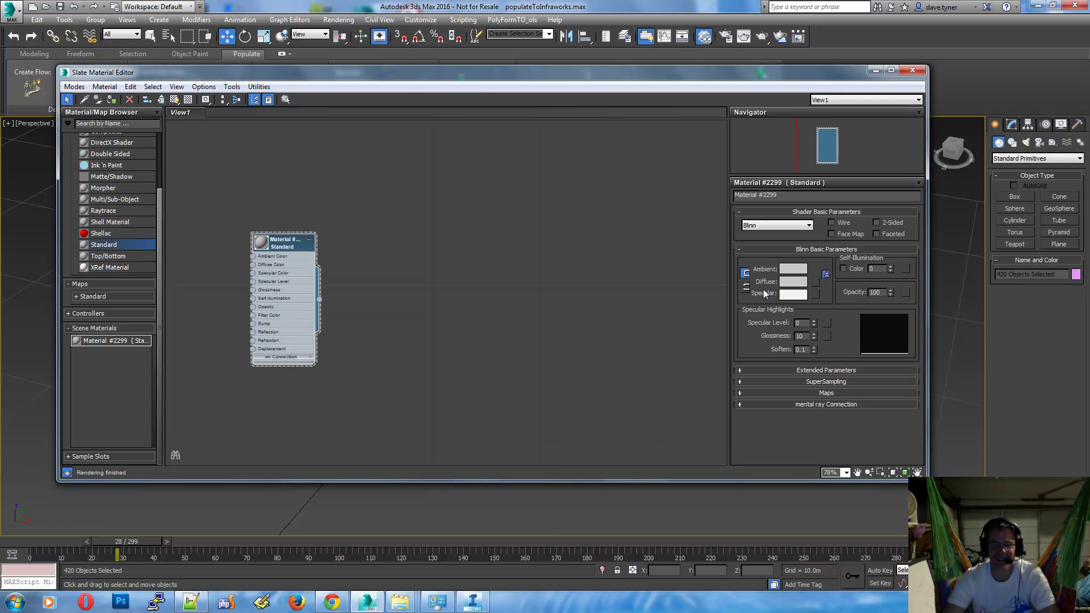
Step: Set the Standard material's diffuse color to near white, with red, green and blue at 247
click(791, 280)
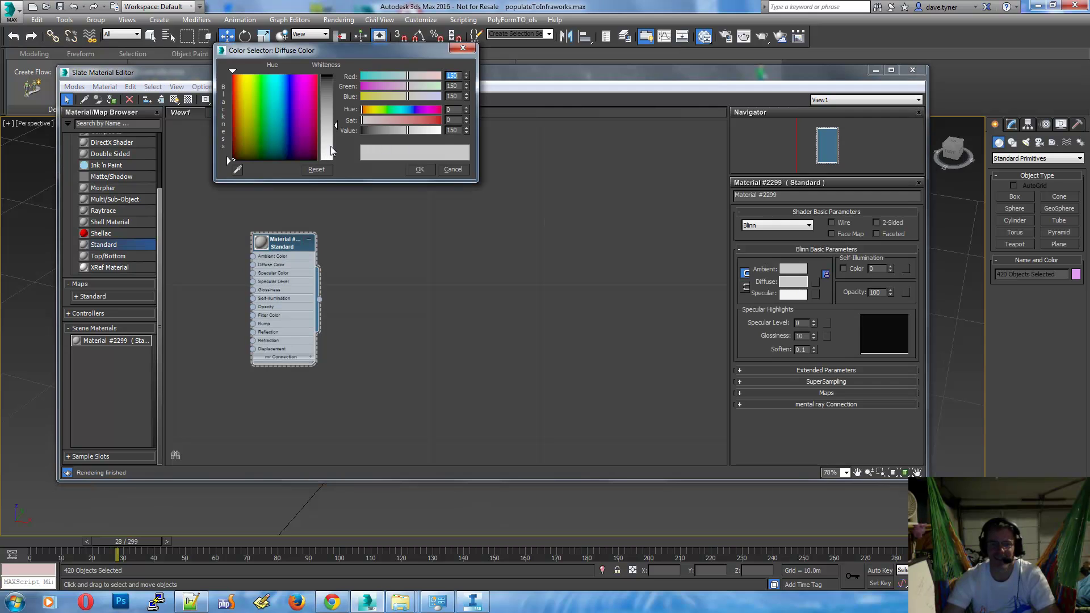
drag(331, 145, 336, 157)
click(418, 172)
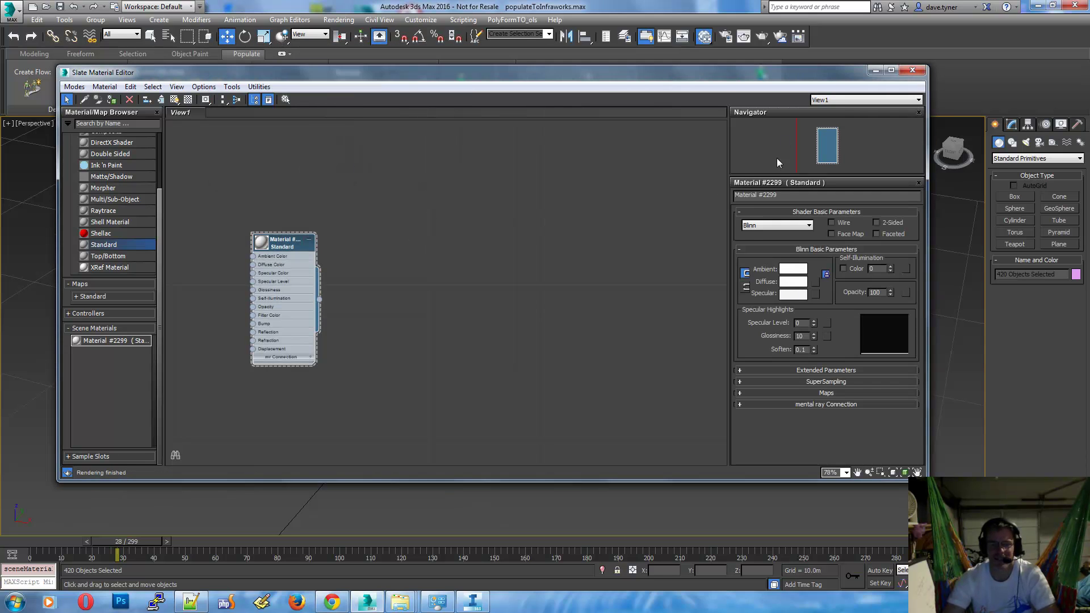
Step: Change the Standard material's diffuse color to a muted grey-blue, minimise the material editor and deselect the figures
click(803, 280)
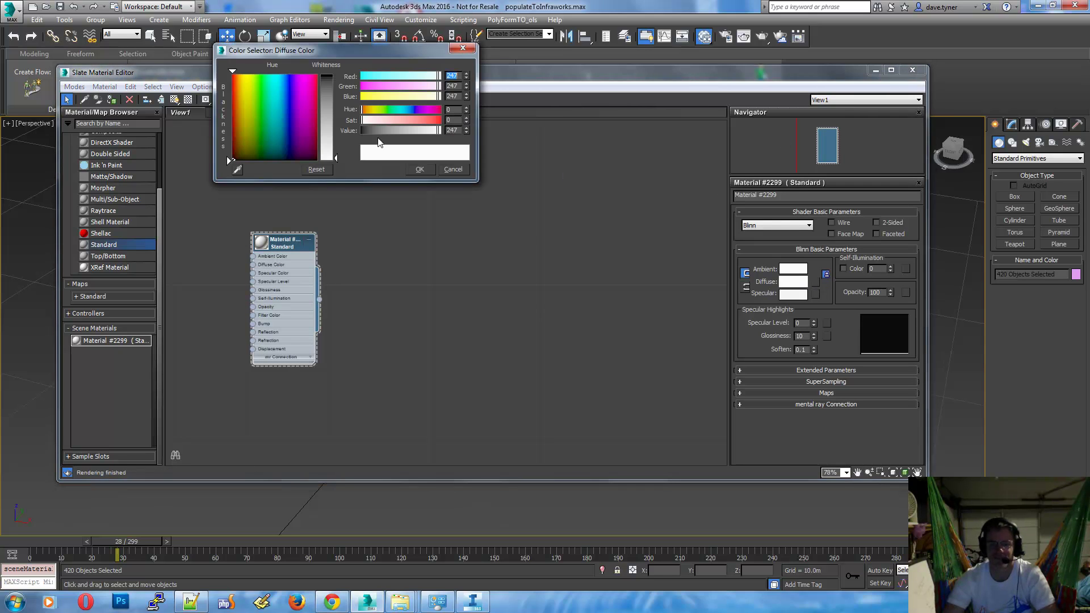
mouse_move(332, 145)
mouse_down()
mouse_move(336, 123)
mouse_move(335, 146)
mouse_up()
drag(261, 140, 335, 98)
click(418, 169)
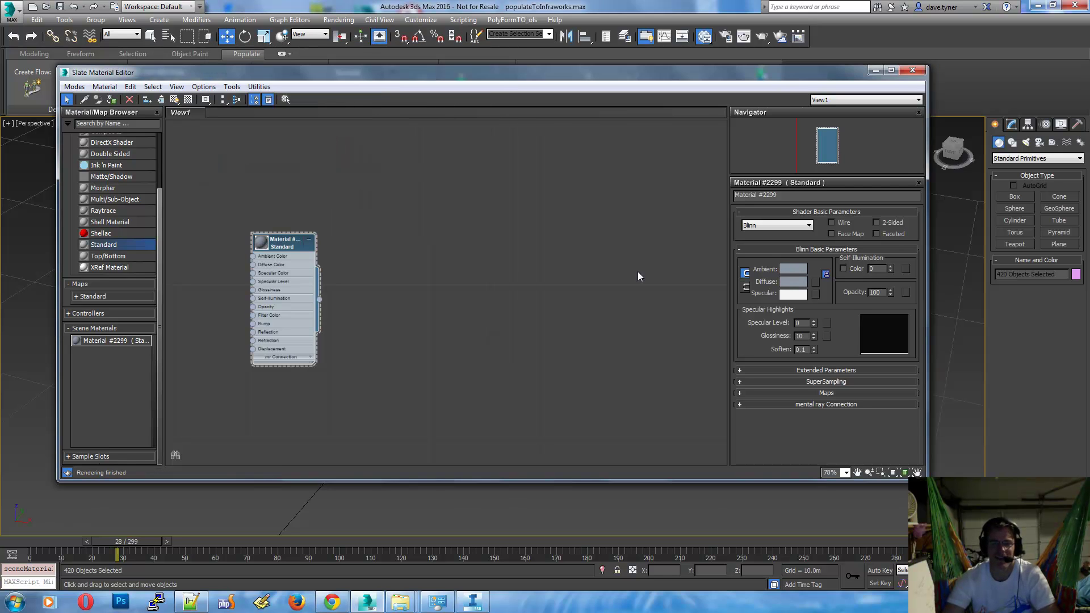
click(875, 70)
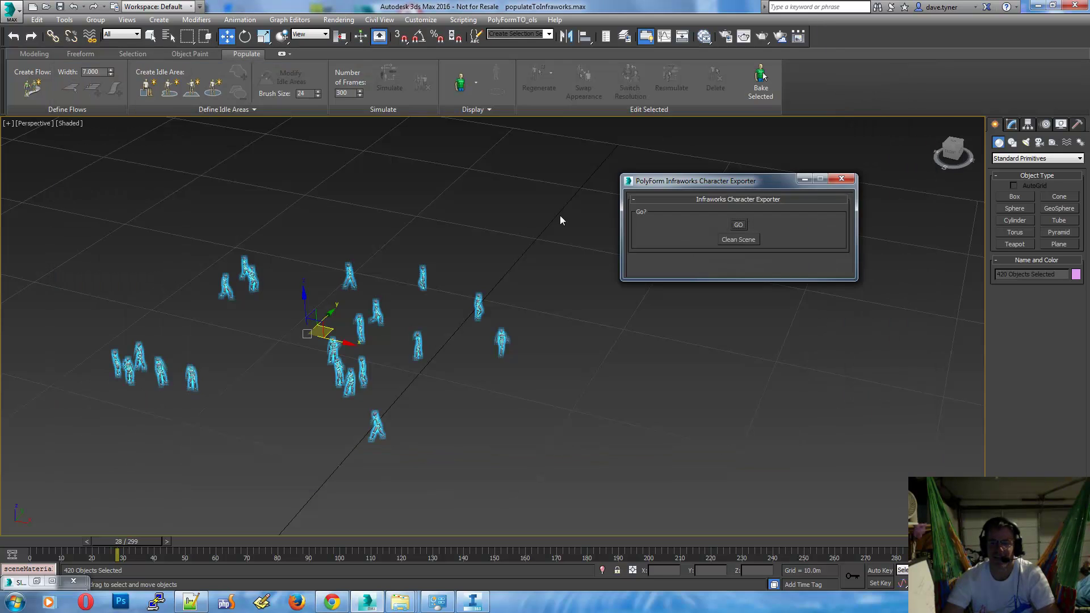
click(369, 350)
scroll(369, 352, up, 5)
alt+middle_drag(369, 360, 458, 328)
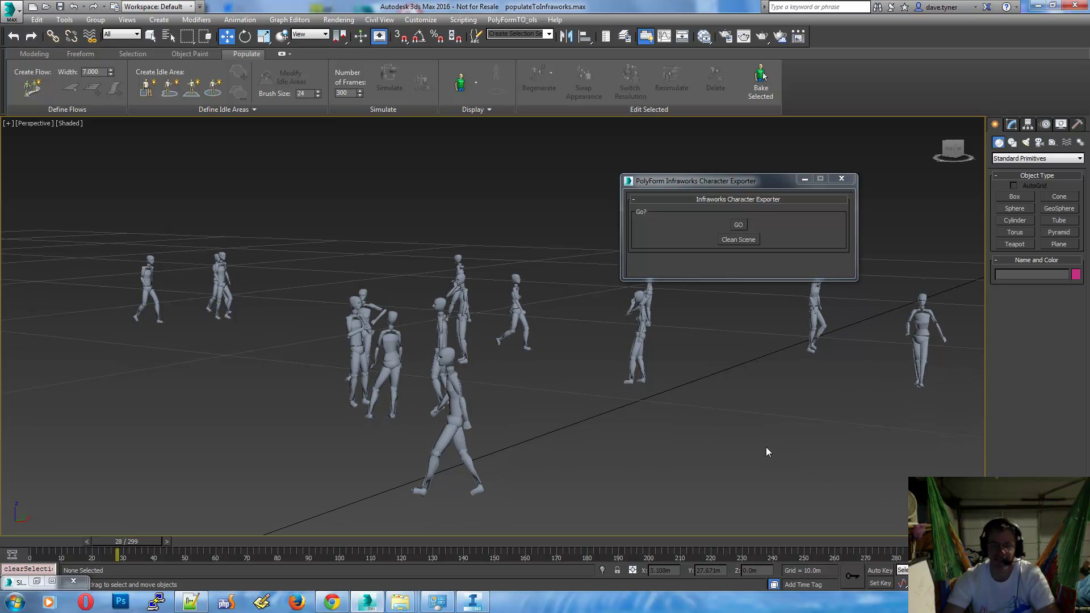
Step: Play the crowd animation, checking the walking figures, and stop the time slider at frame 251
key(slash)
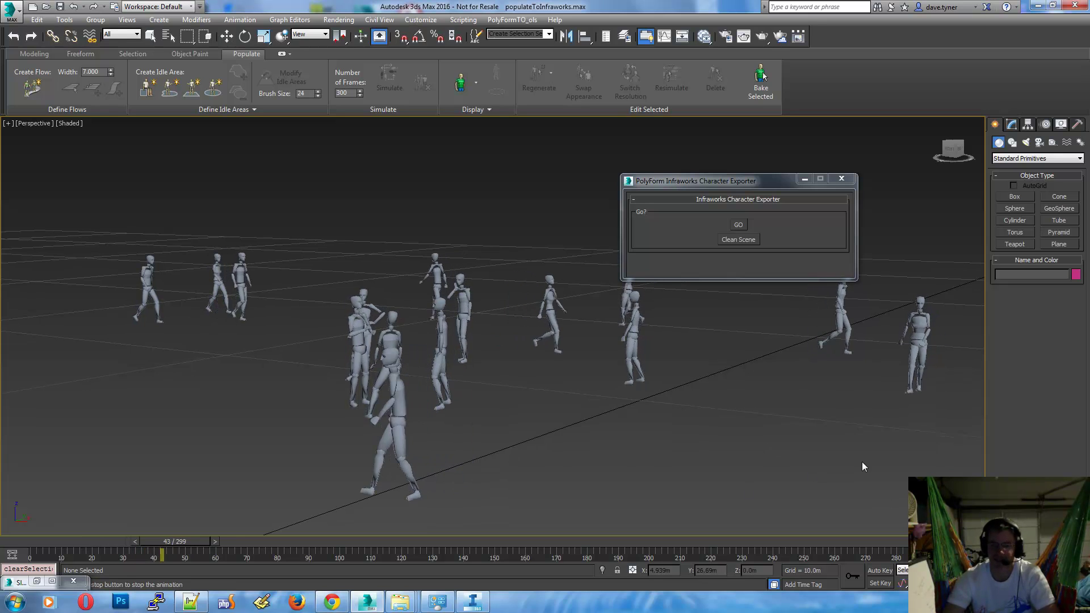
alt+middle_drag(575, 452, 483, 445)
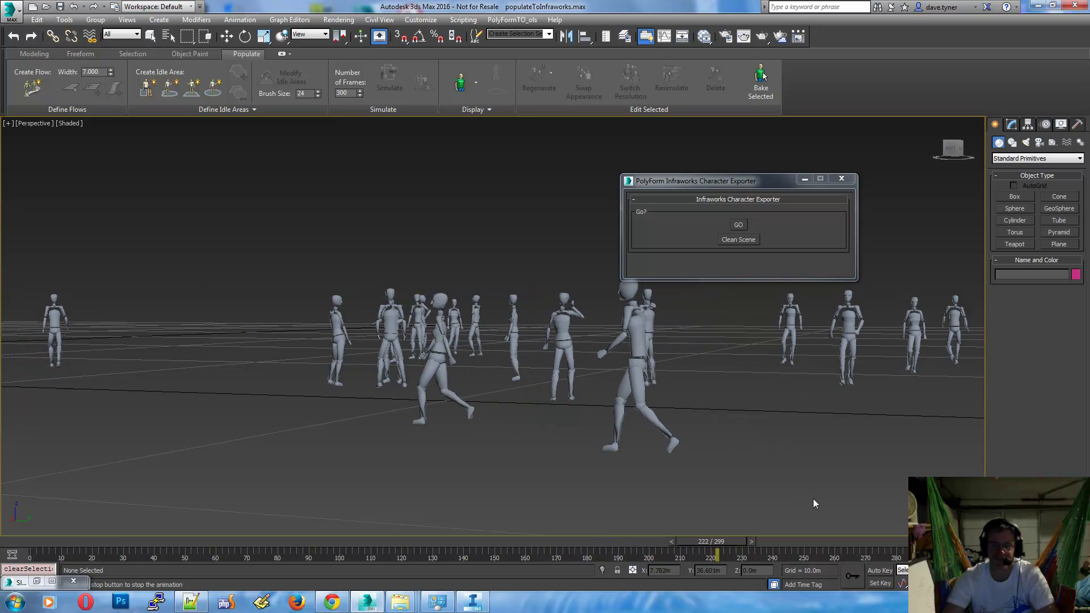
drag(761, 542, 806, 542)
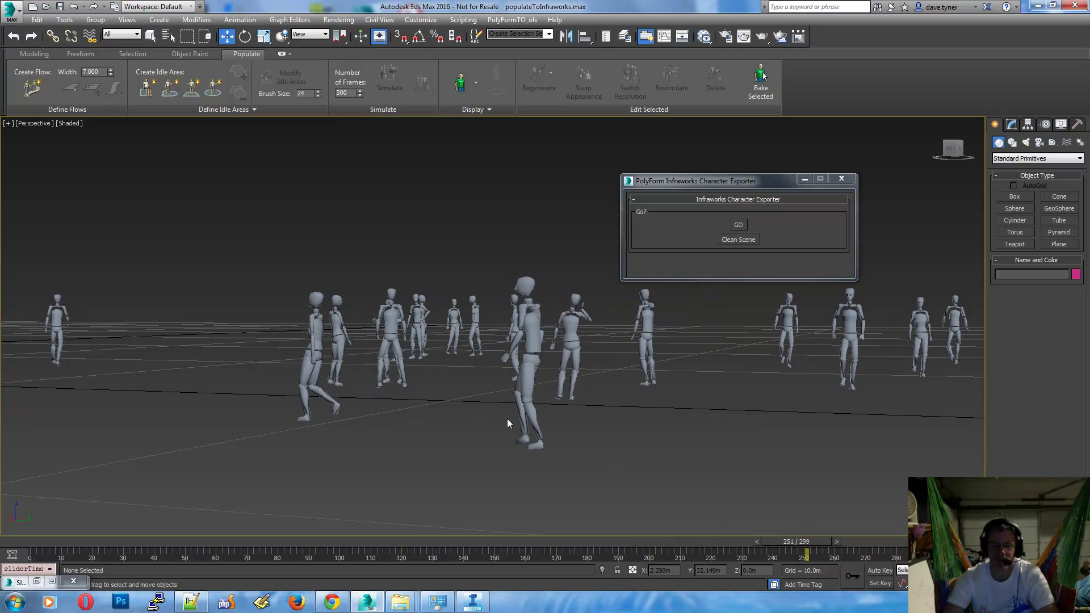
Step: Select all the figures in the scene and start exporting only the selection as Autodesk Collada file newPeople2.DAE
scroll(507, 418, down, 4)
alt+middle_drag(379, 443, 420, 431)
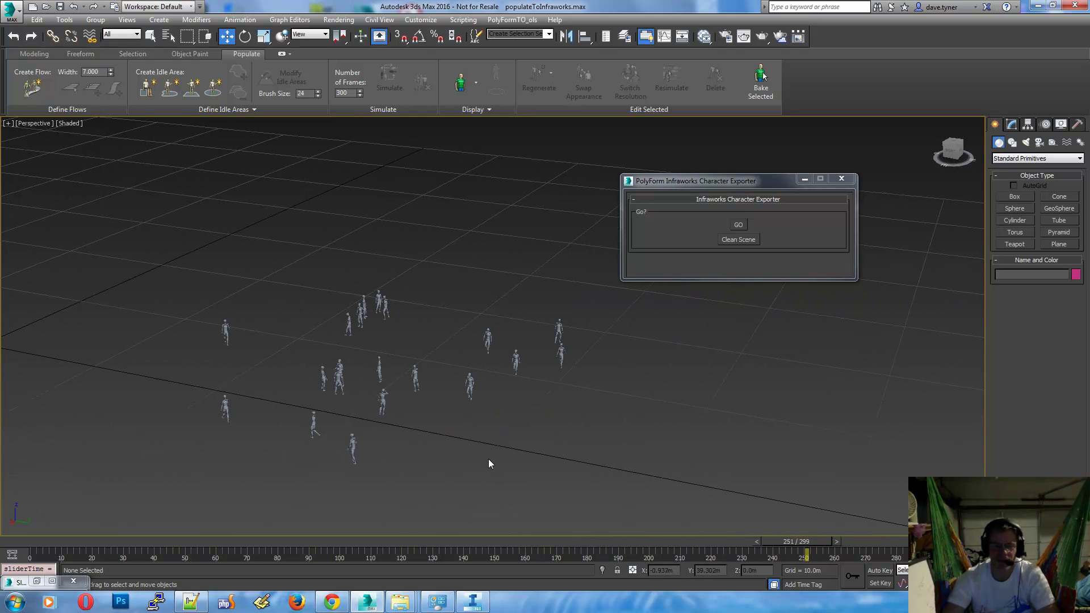
key(ctrl+a)
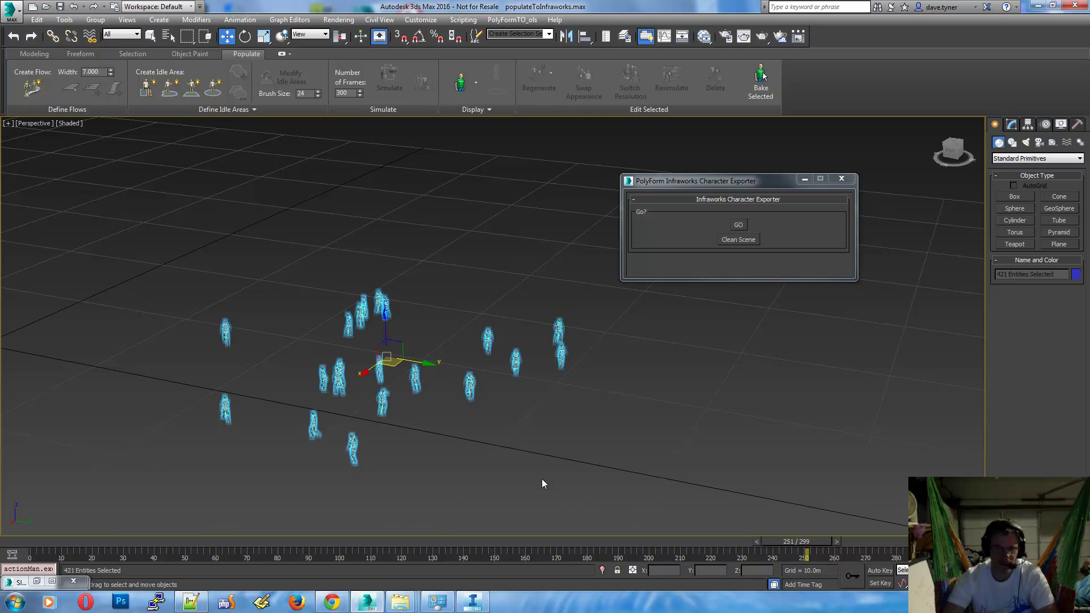
alt+middle_drag(487, 429, 434, 447)
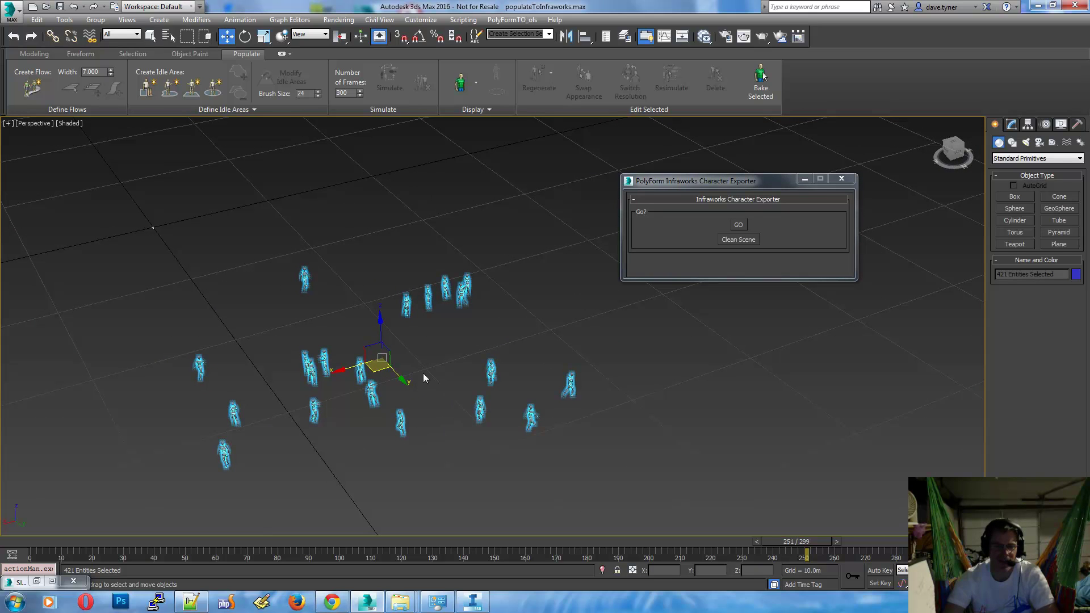
click(12, 10)
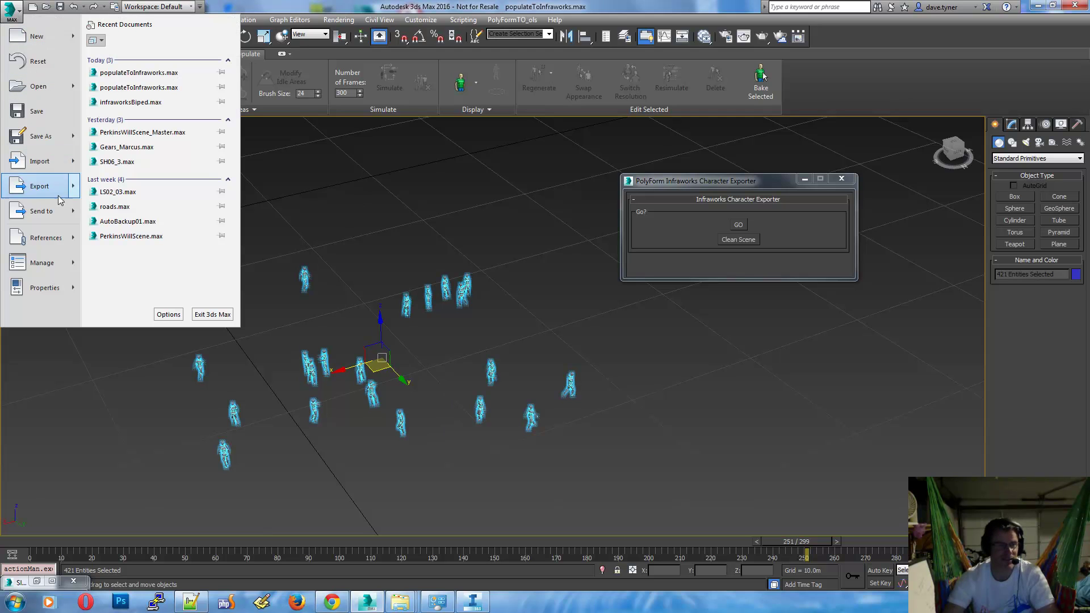
mouse_move(74, 186)
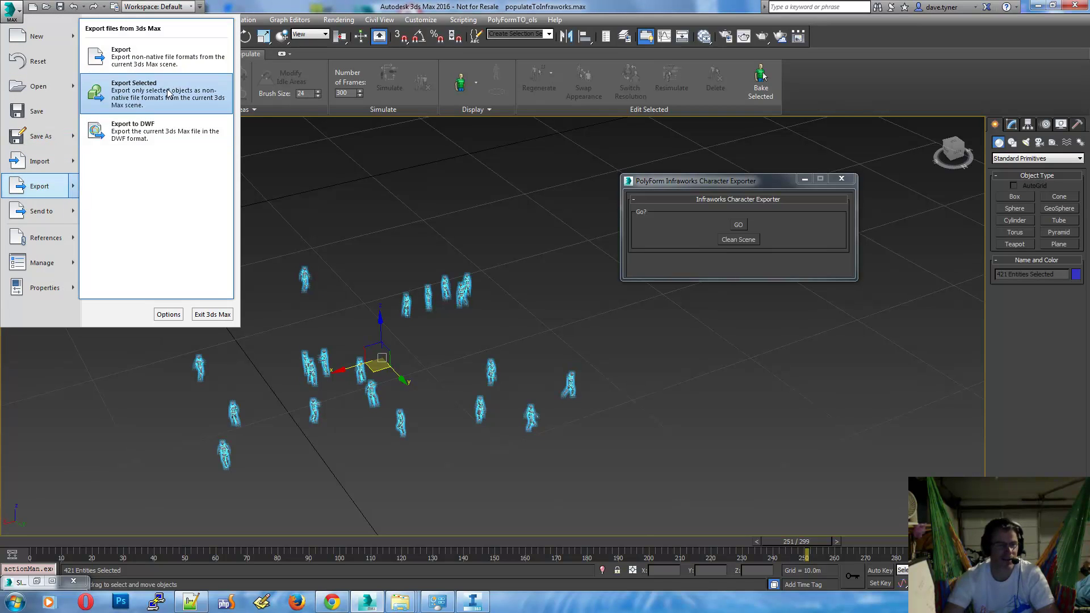
click(167, 93)
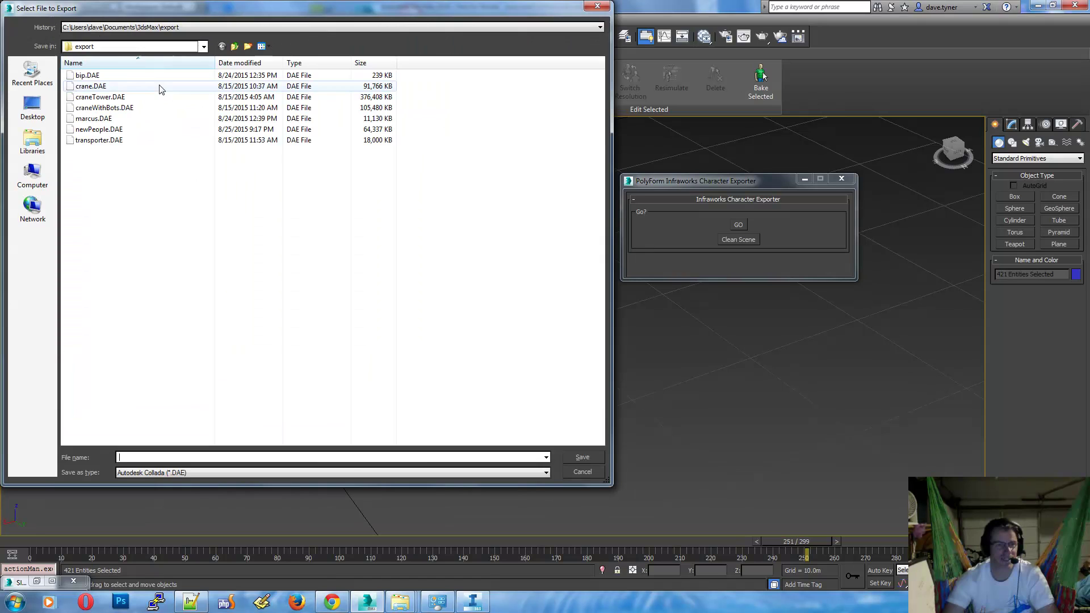
click(95, 130)
double_click(151, 457)
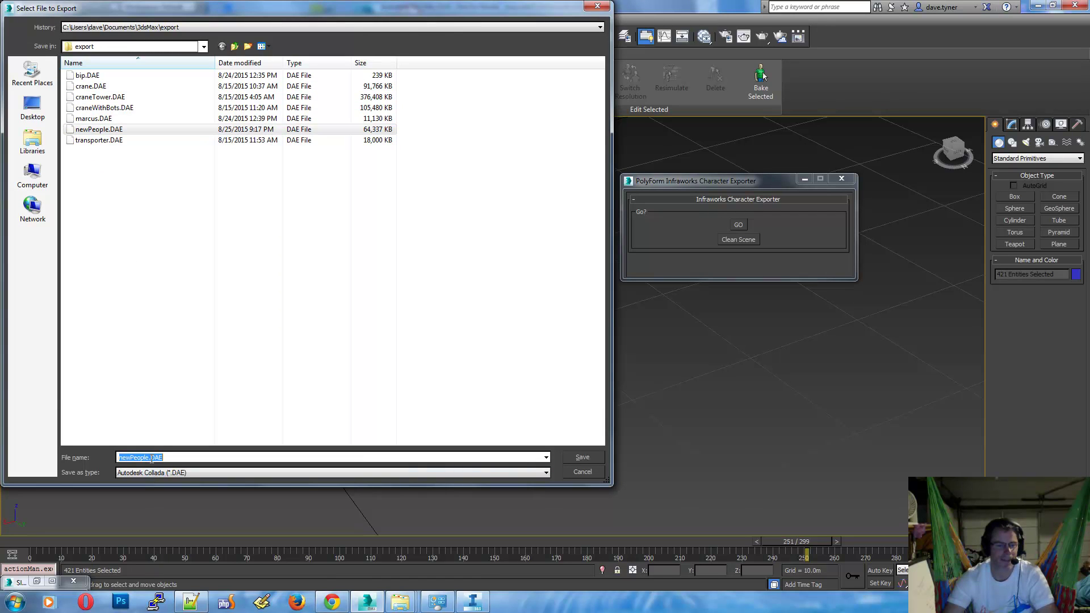
click(152, 458)
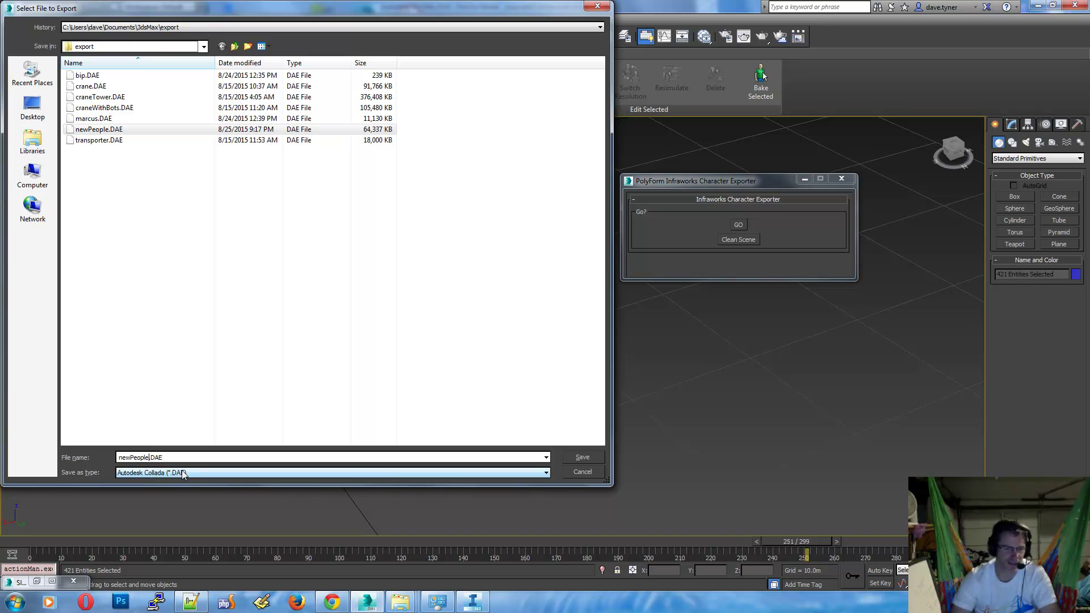
key(Return)
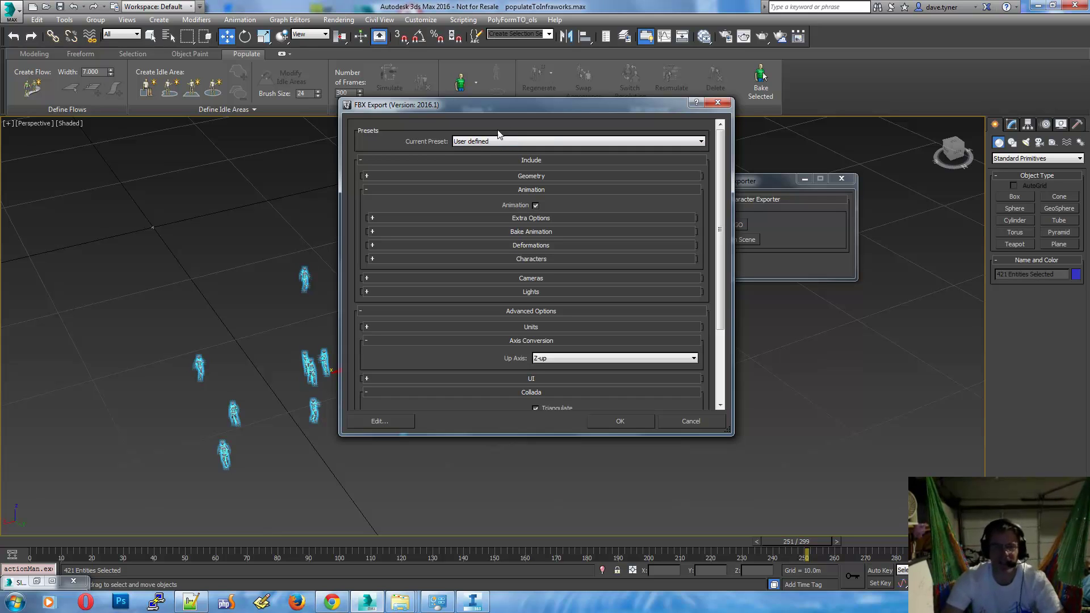
Step: Apply the Autodesk Media & Entertainment preset to the export and check its unit conversion settings
mouse_move(438, 106)
mouse_down()
mouse_move(462, 90)
mouse_move(440, 93)
mouse_up()
click(482, 127)
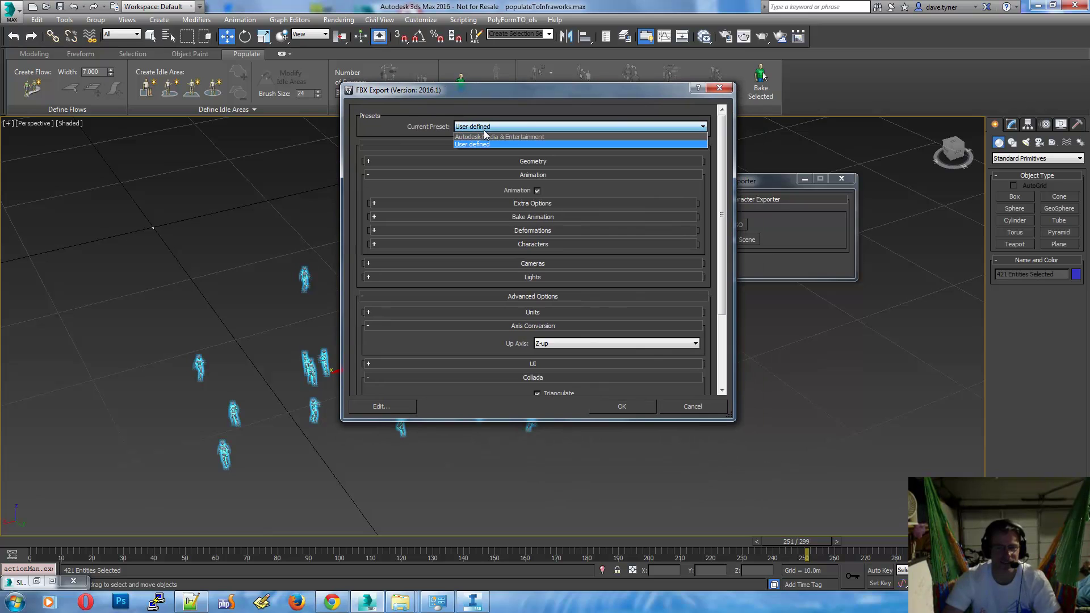
click(480, 137)
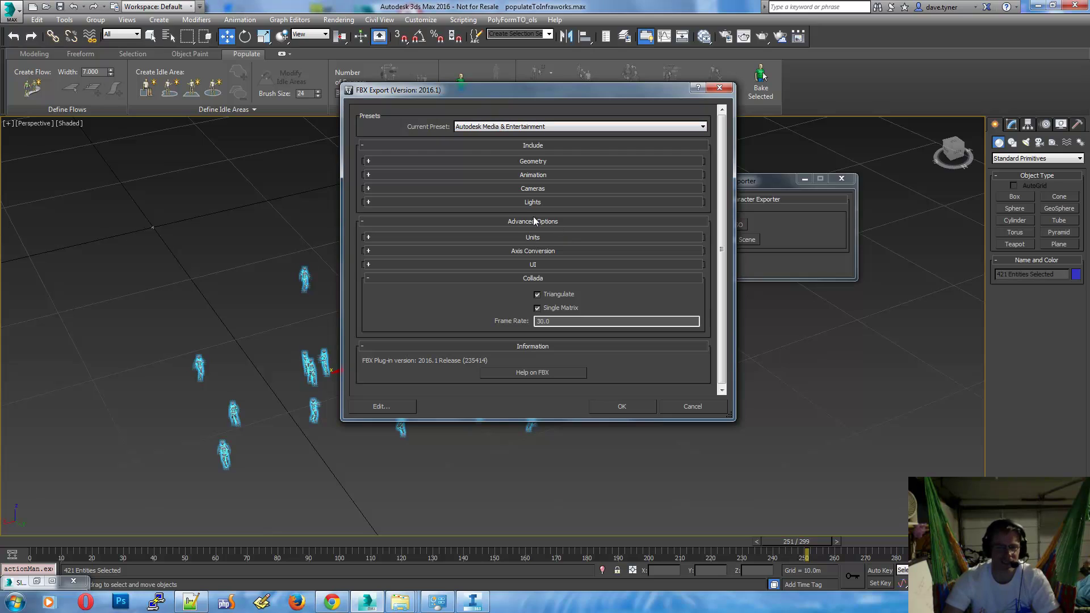
click(530, 237)
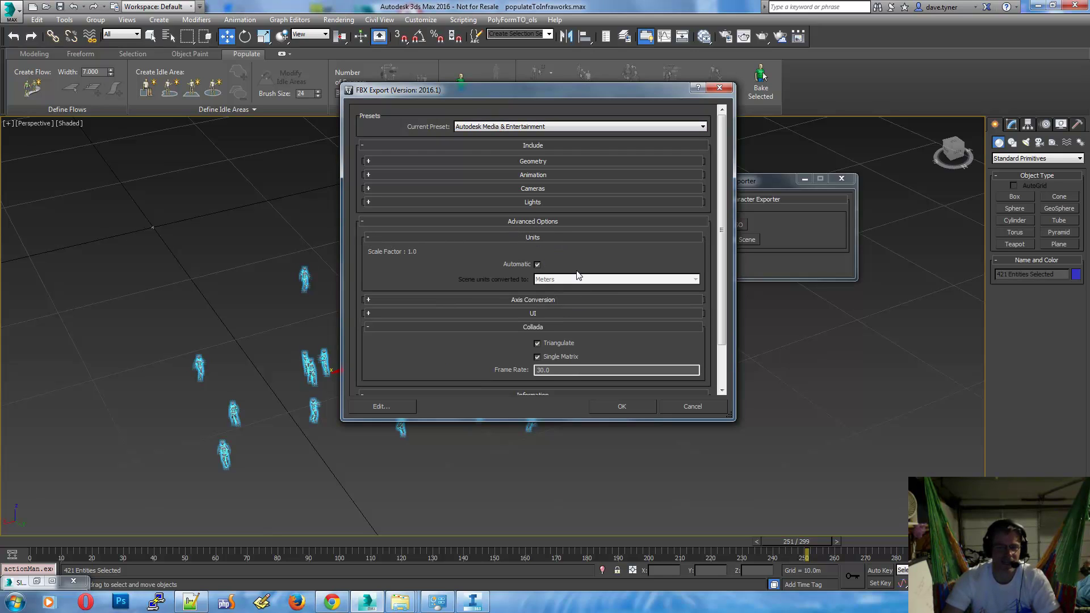
click(557, 236)
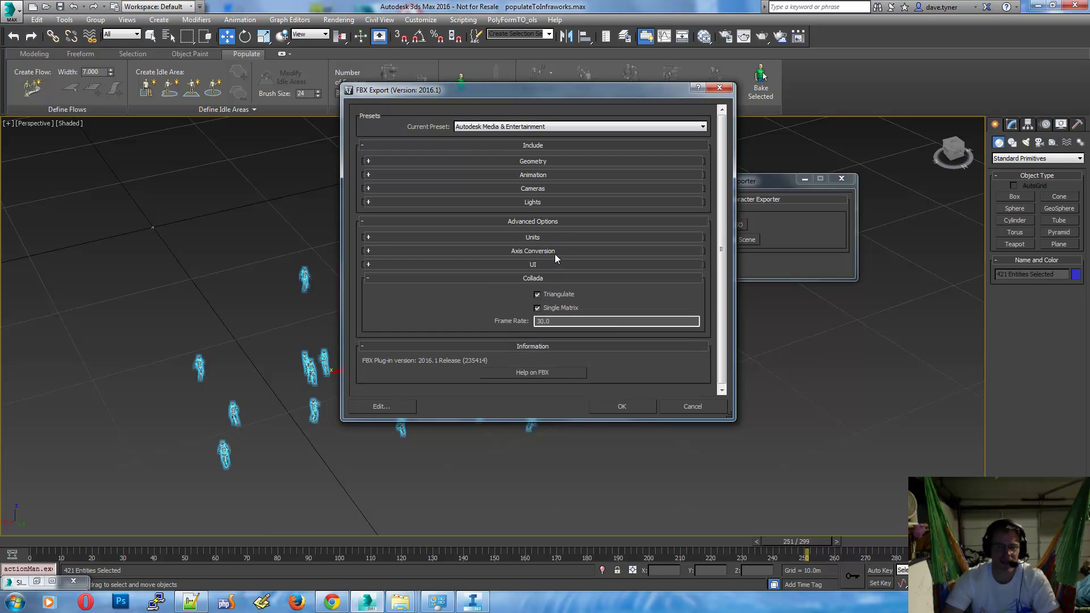
Step: Set the export's up axis to Z-up, run the export and dismiss the warnings report
click(551, 251)
click(590, 268)
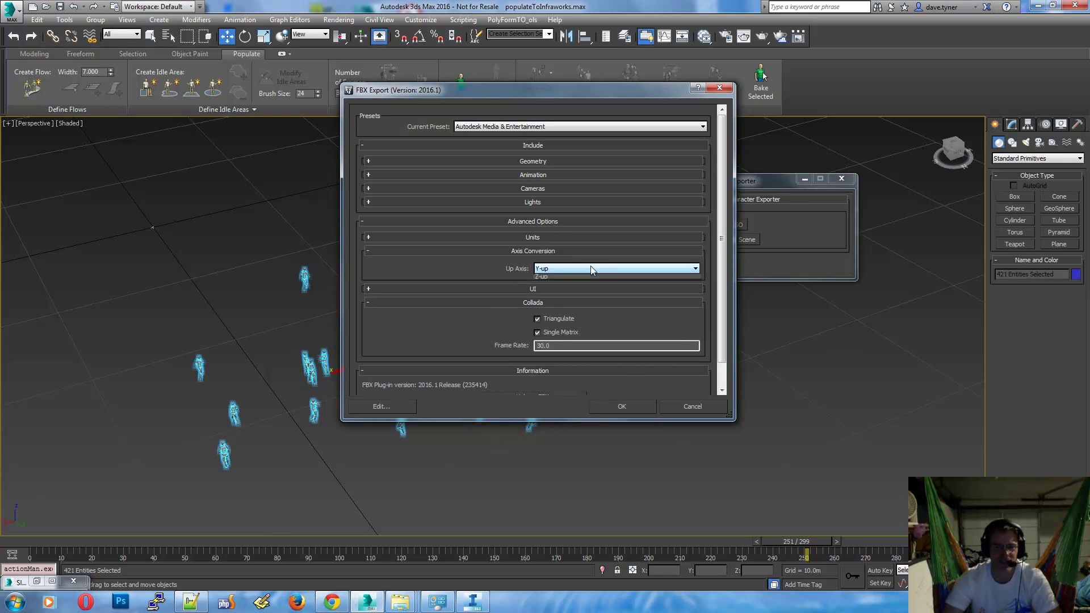
click(581, 286)
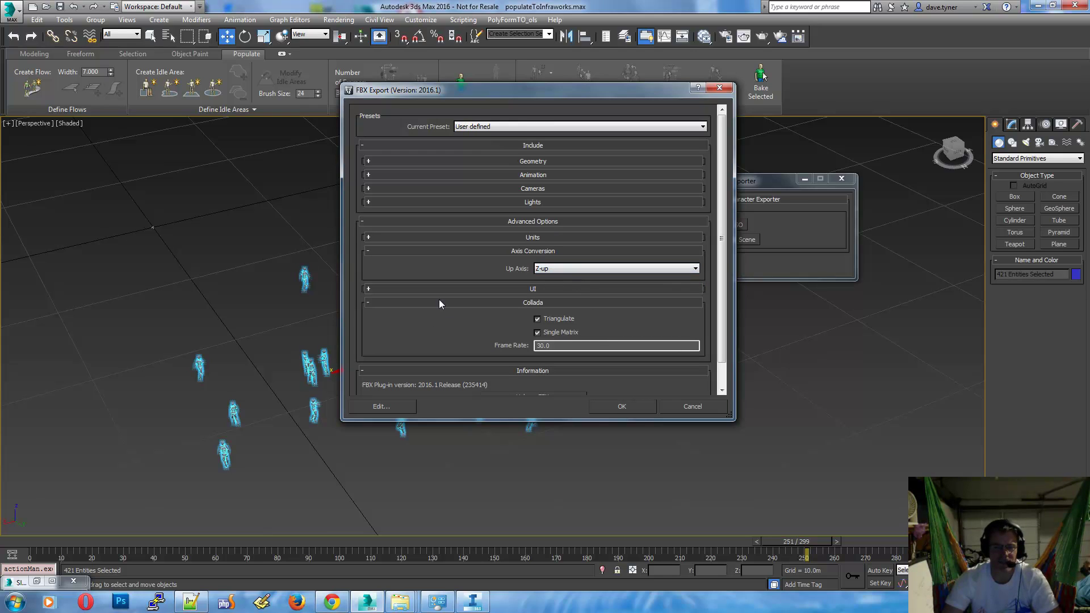
click(429, 250)
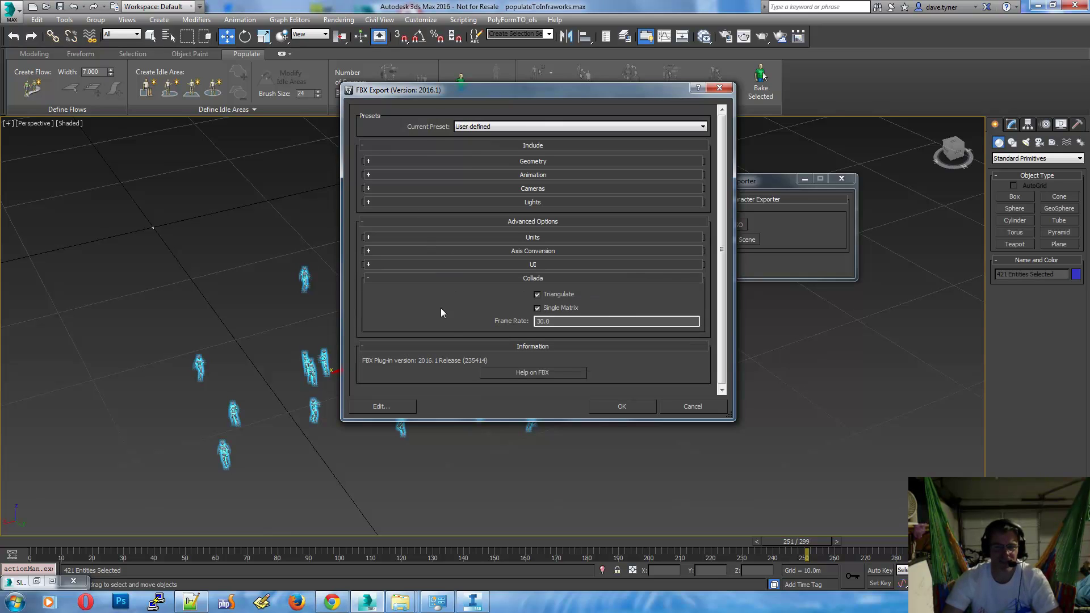
click(618, 404)
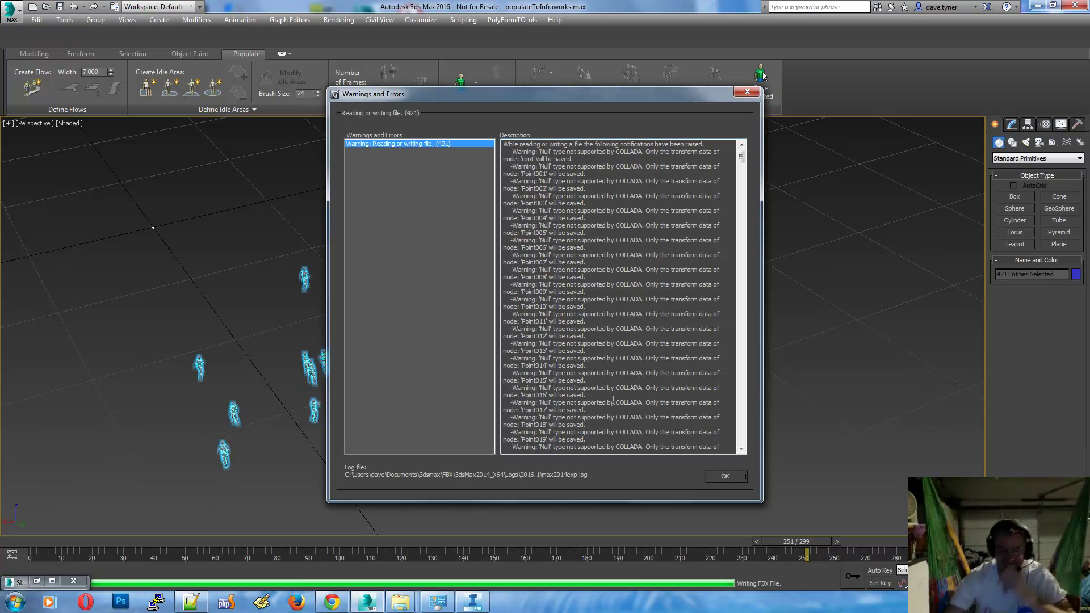
click(724, 476)
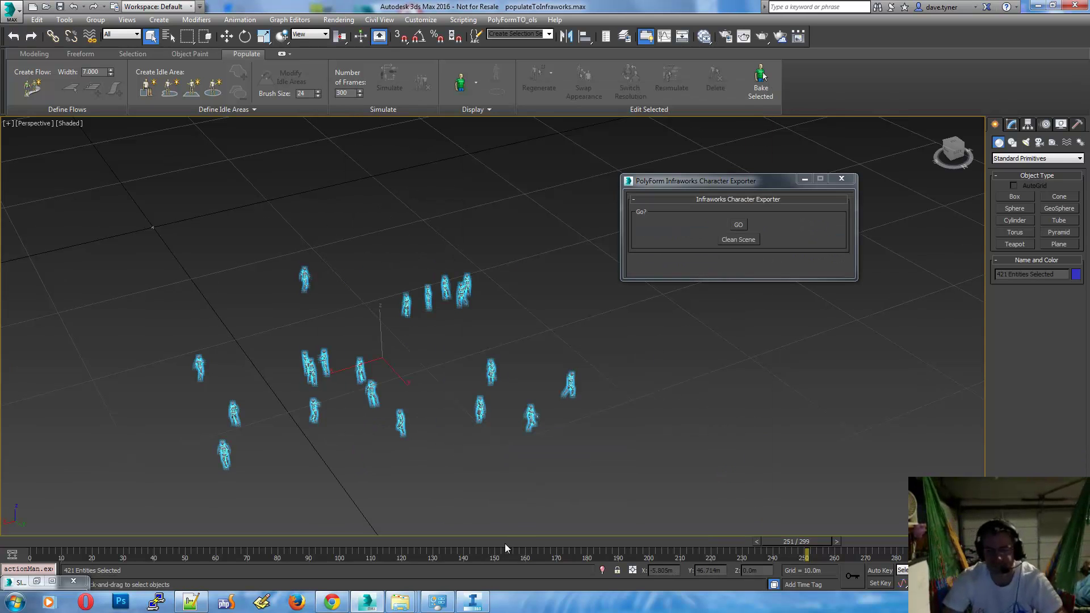
Step: Switch to InfraWorks 360 and add newPeople2.DAE from the export folder as a 3D Model data source
click(471, 601)
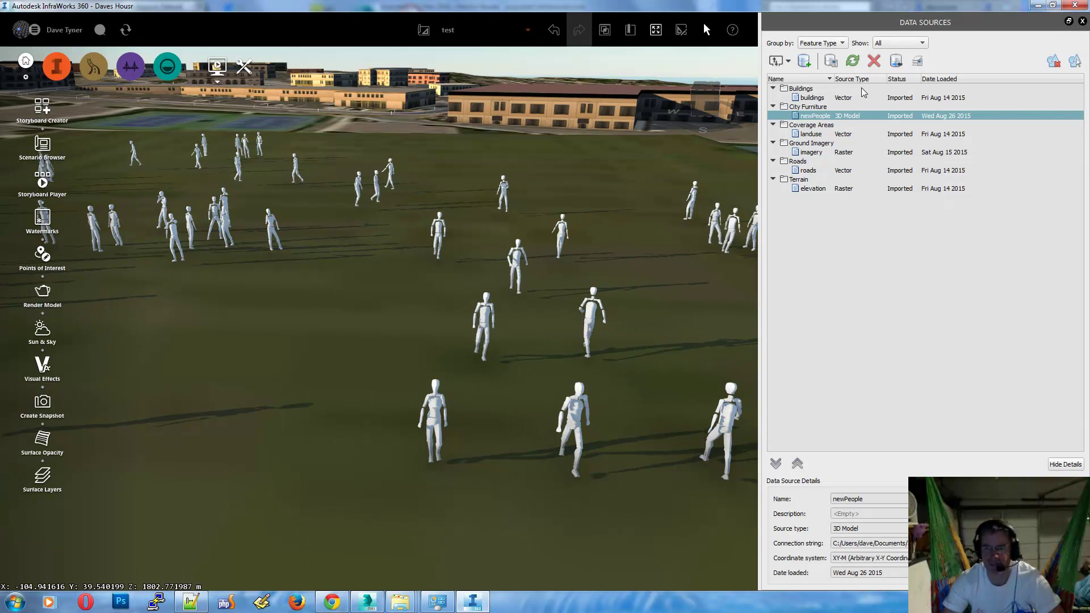
click(788, 64)
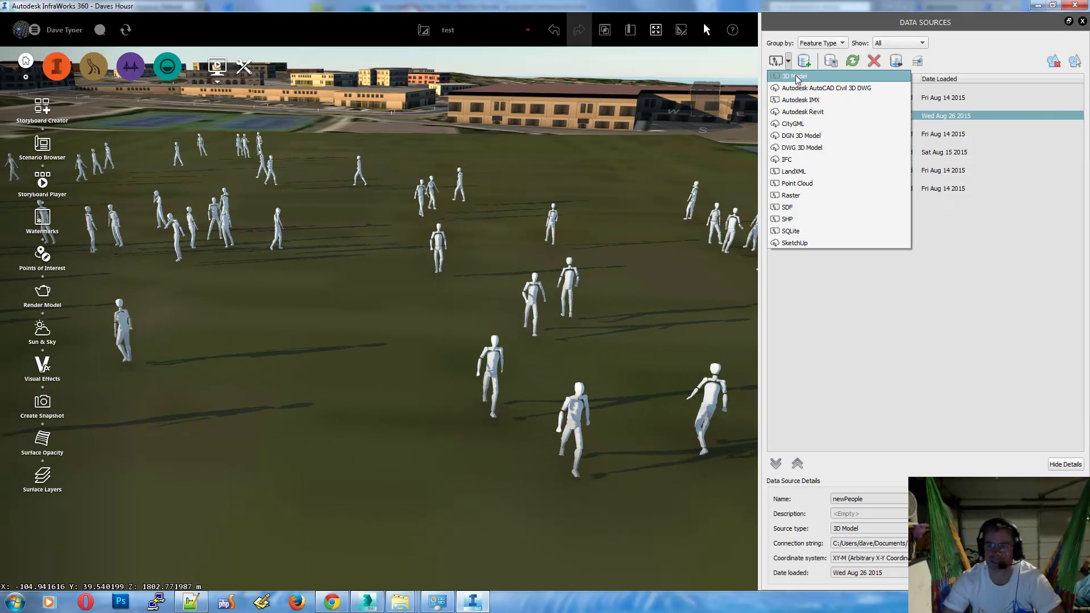
click(786, 77)
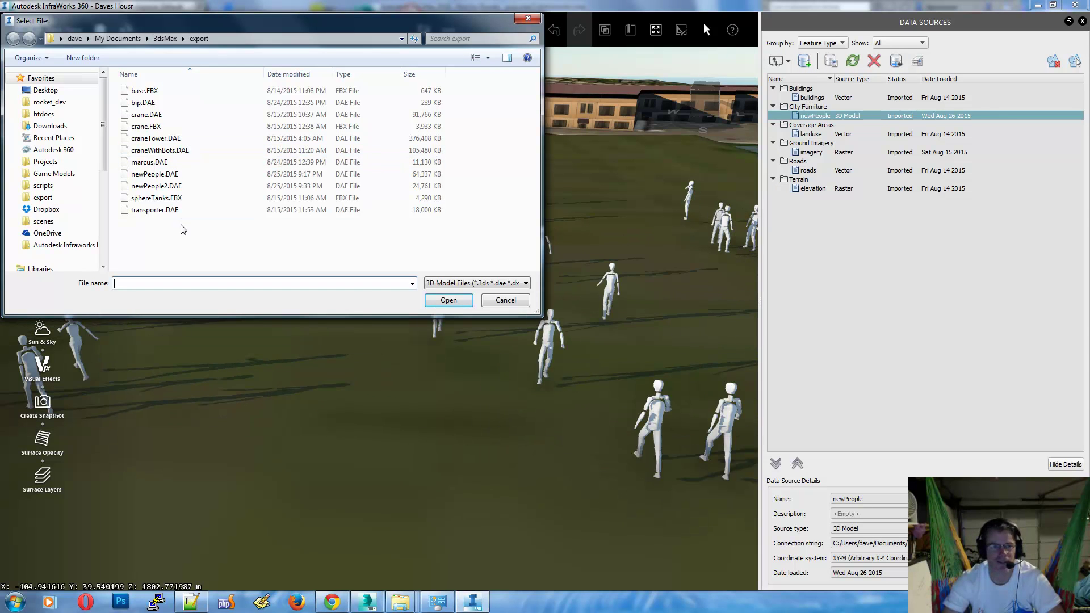
double_click(156, 186)
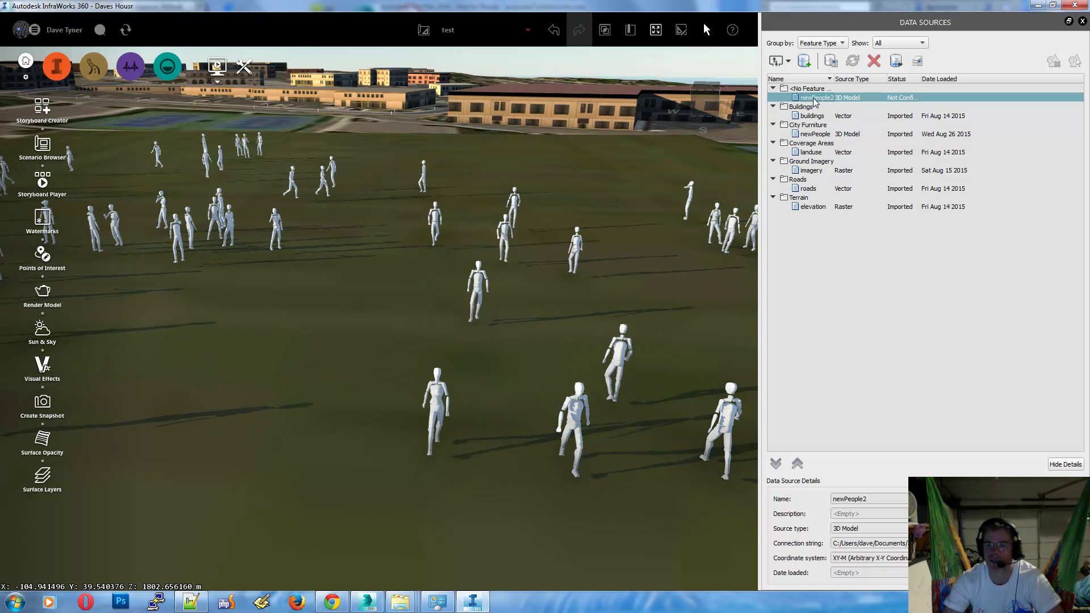
Step: Open the configuration of the newPeople2 data source and set its type to City Furniture
double_click(816, 98)
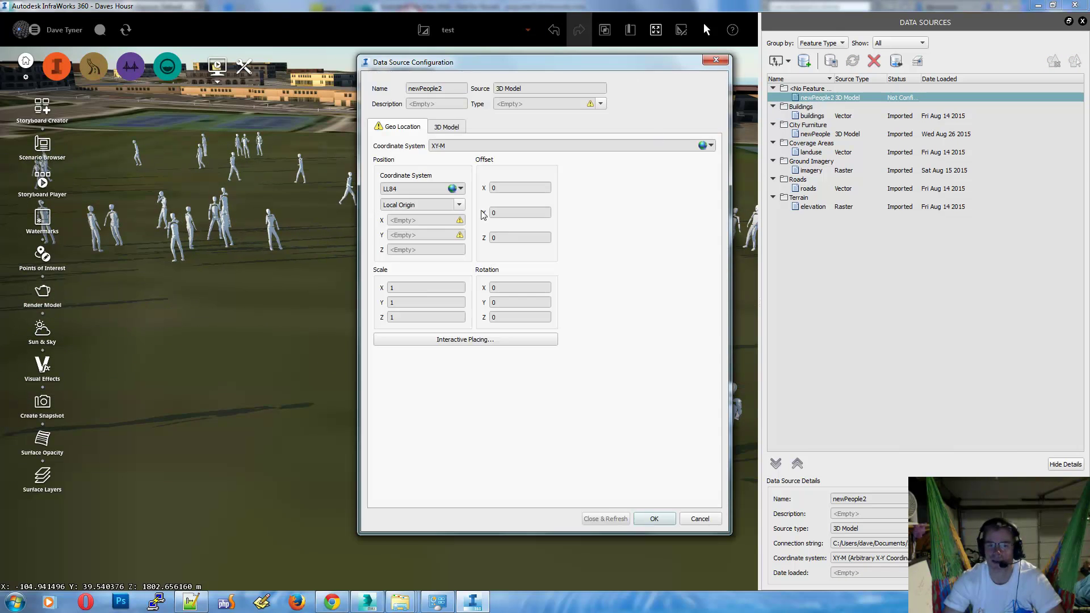
click(579, 104)
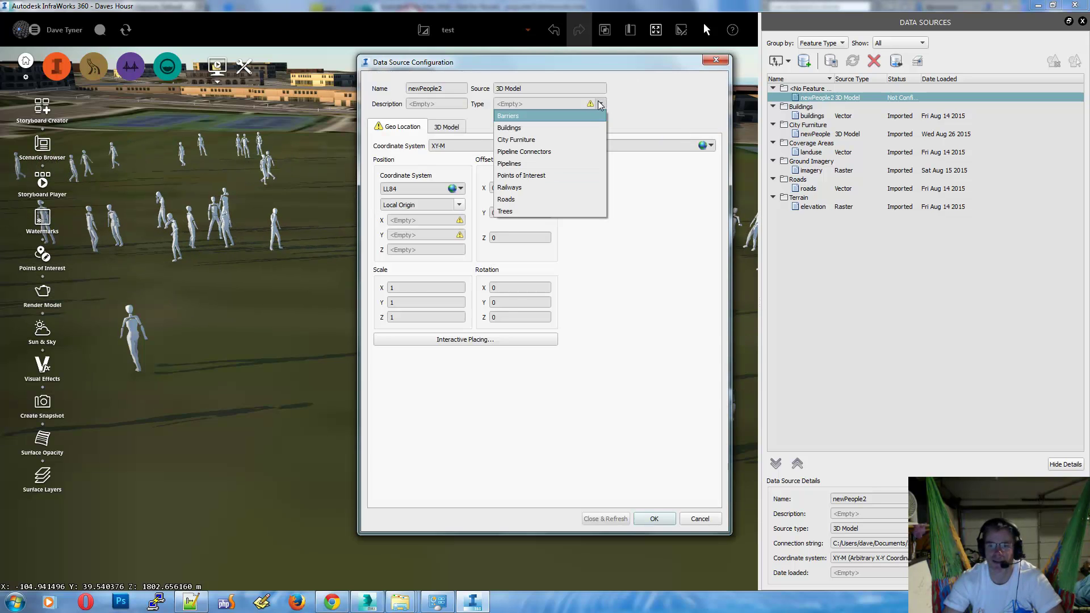
click(579, 138)
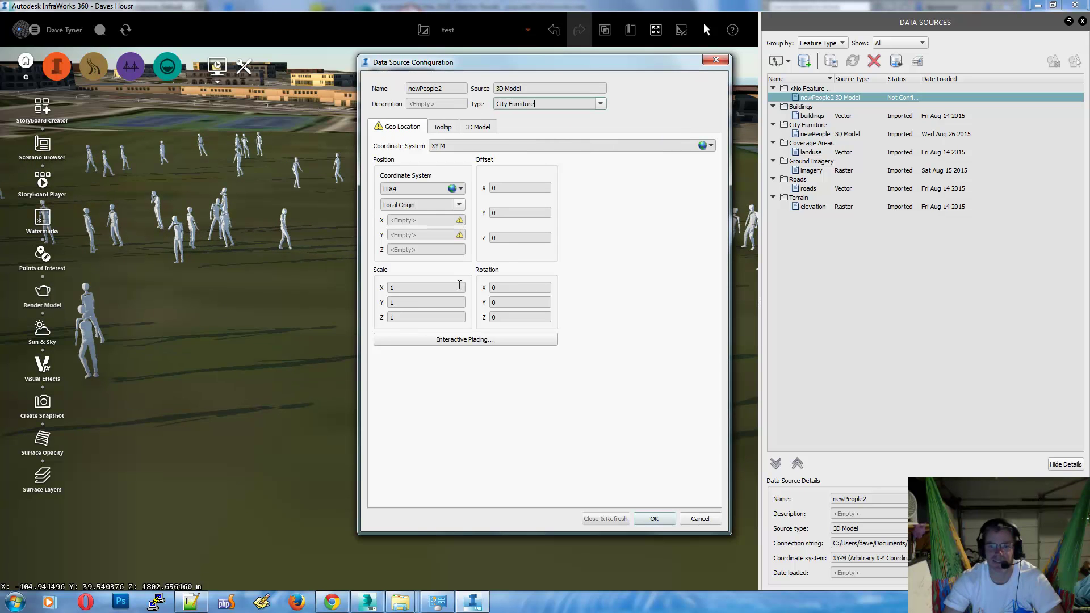
Step: Place newPeople2 interactively on the grass field near the existing crowd, then close the configuration and refresh the model
click(469, 341)
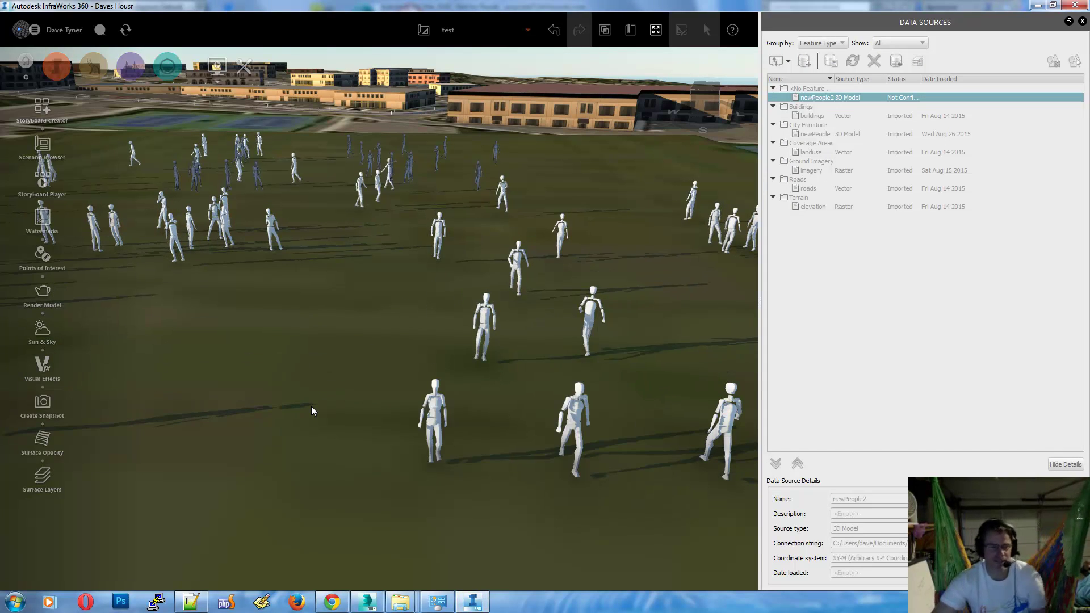
scroll(401, 445, down, 3)
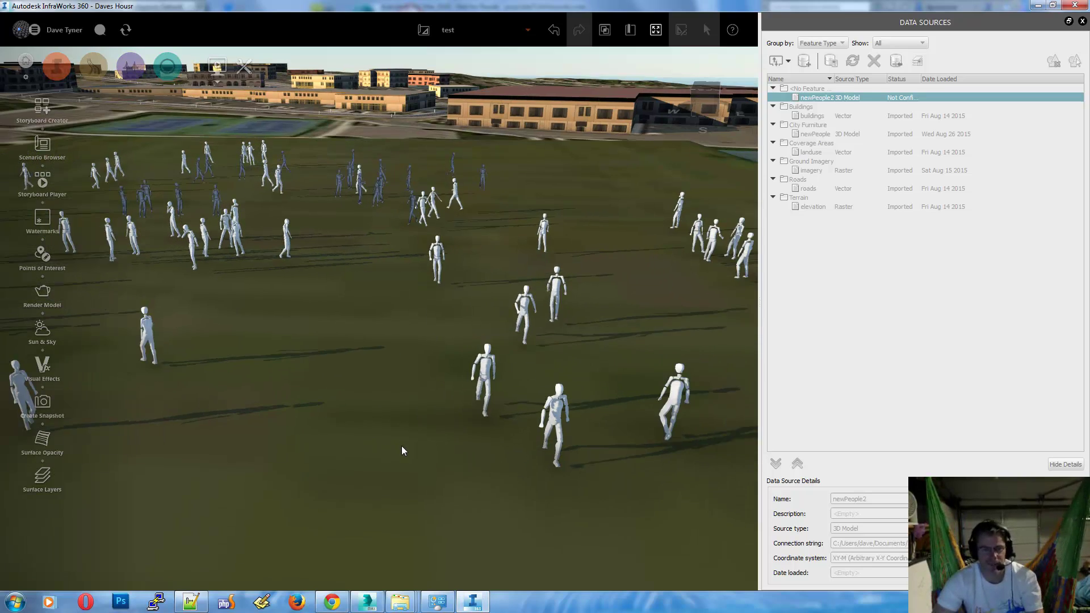
scroll(409, 515, down, 1)
scroll(409, 511, down, 2)
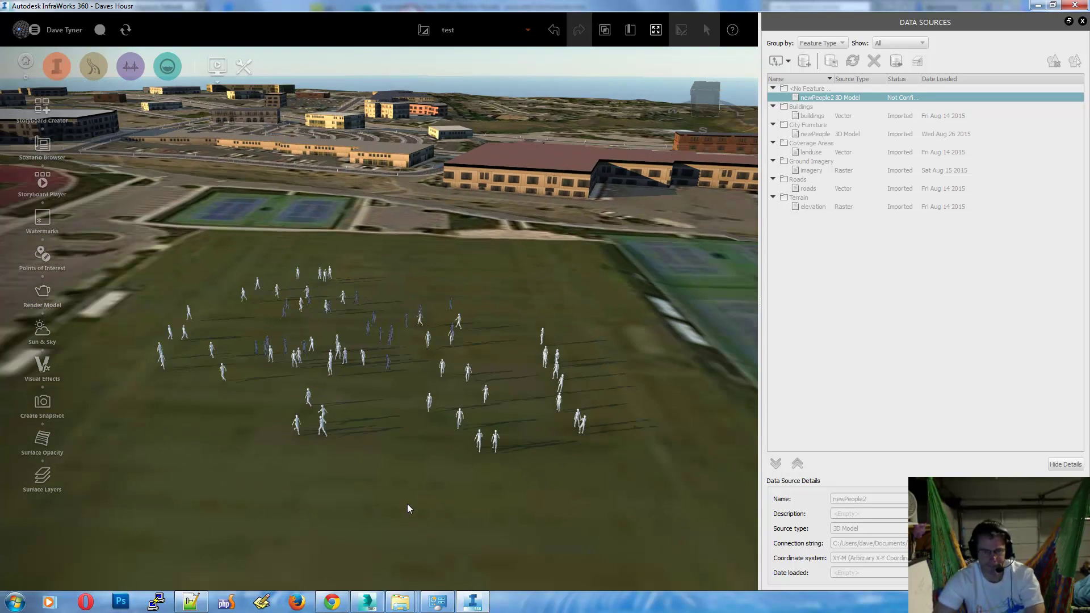
scroll(389, 502, down, 2)
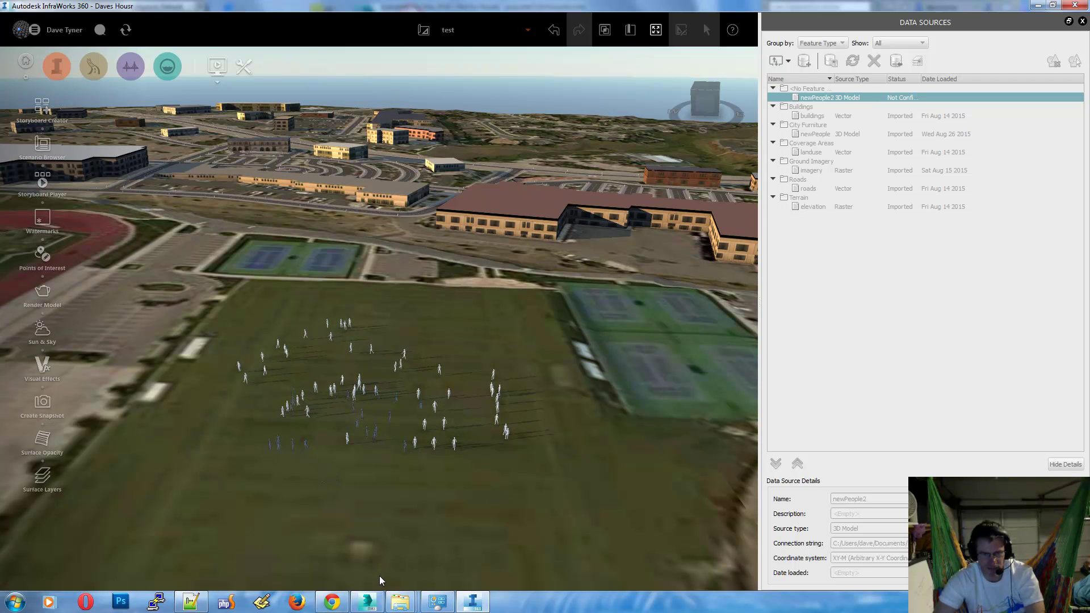
double_click(320, 460)
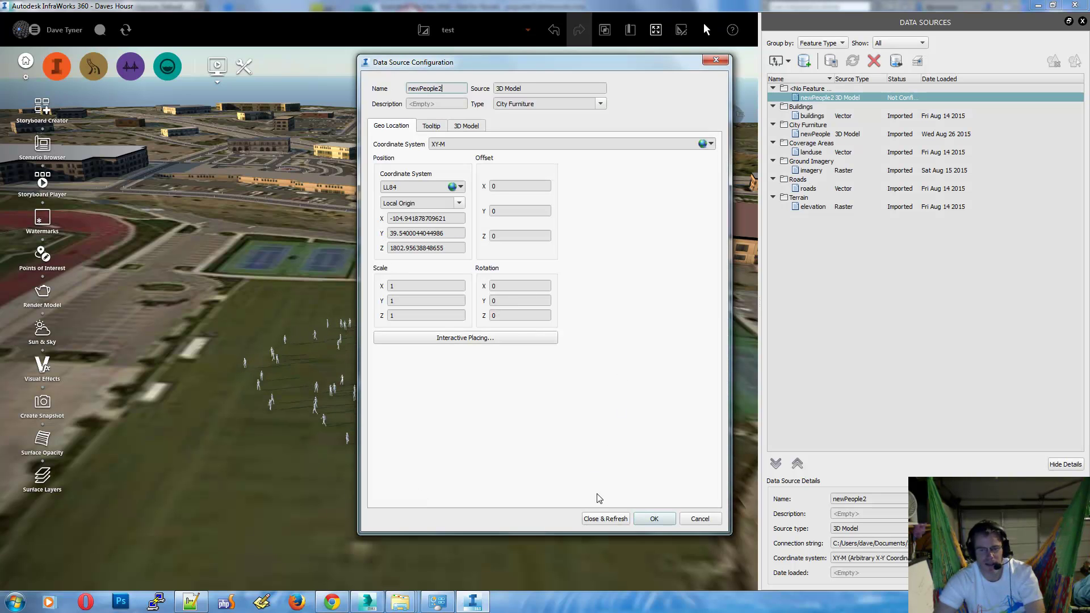
click(606, 519)
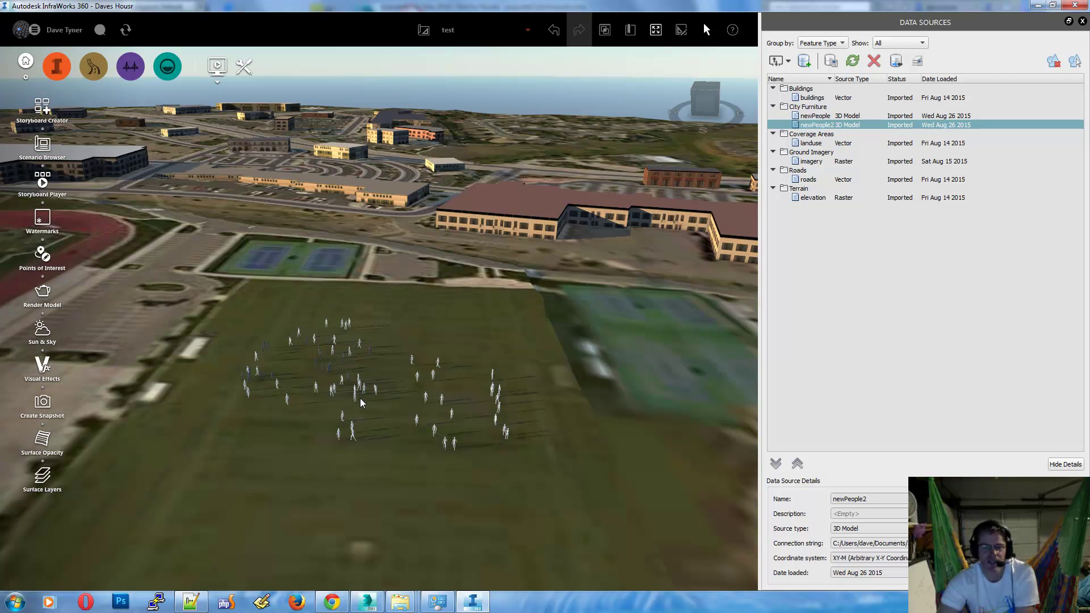
scroll(317, 368, up, 5)
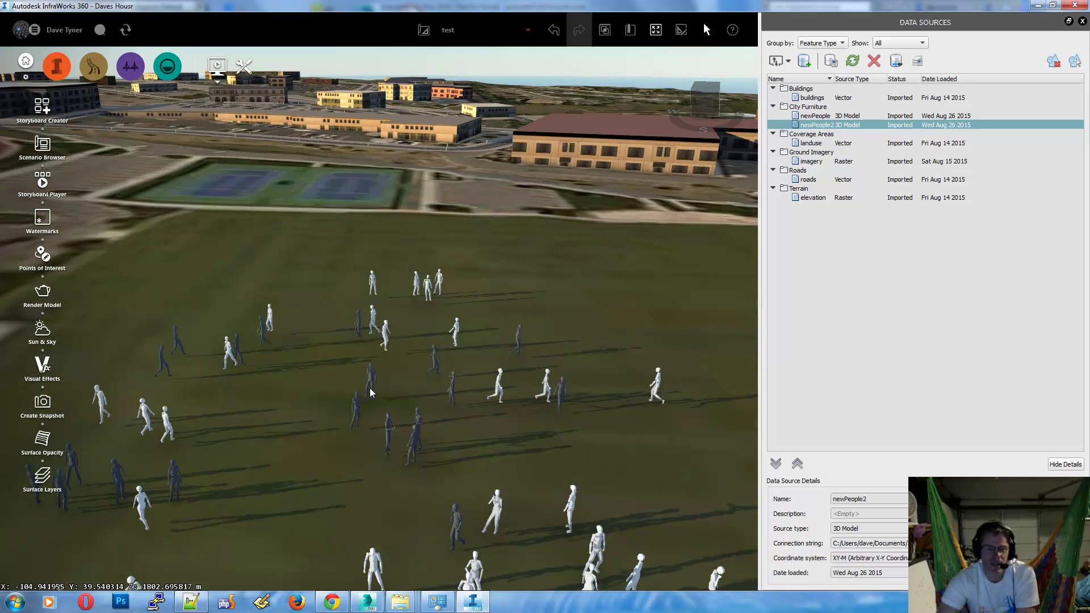
Step: Inspect the placed newPeople2 figures up close and from several angles beside the existing crowd on the grass field
drag(447, 451, 554, 428)
scroll(553, 427, up, 2)
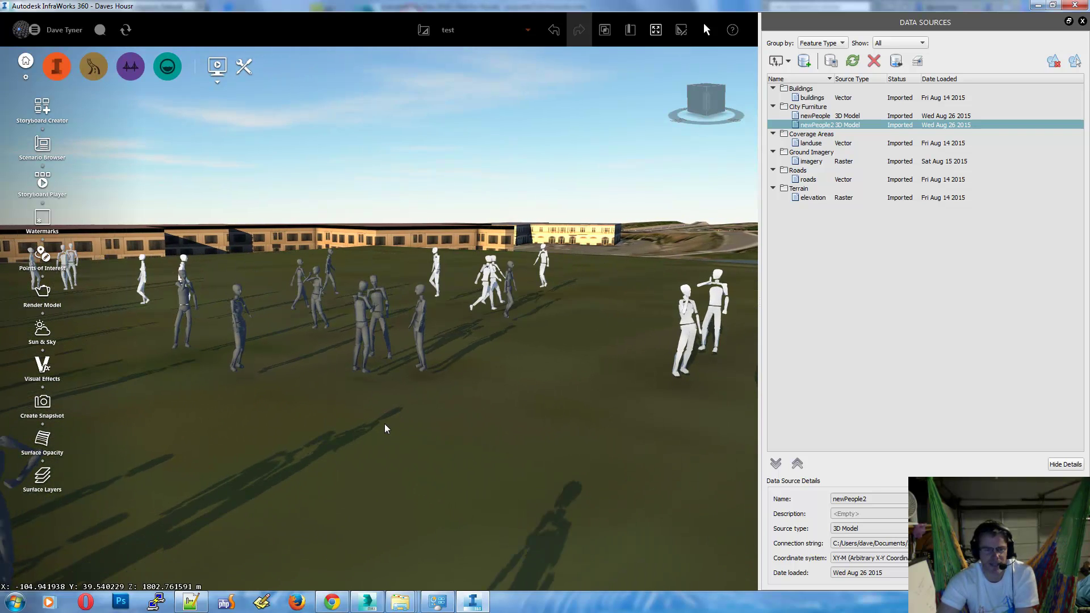
mouse_move(384, 423)
mouse_down()
mouse_move(369, 431)
mouse_move(398, 439)
mouse_up()
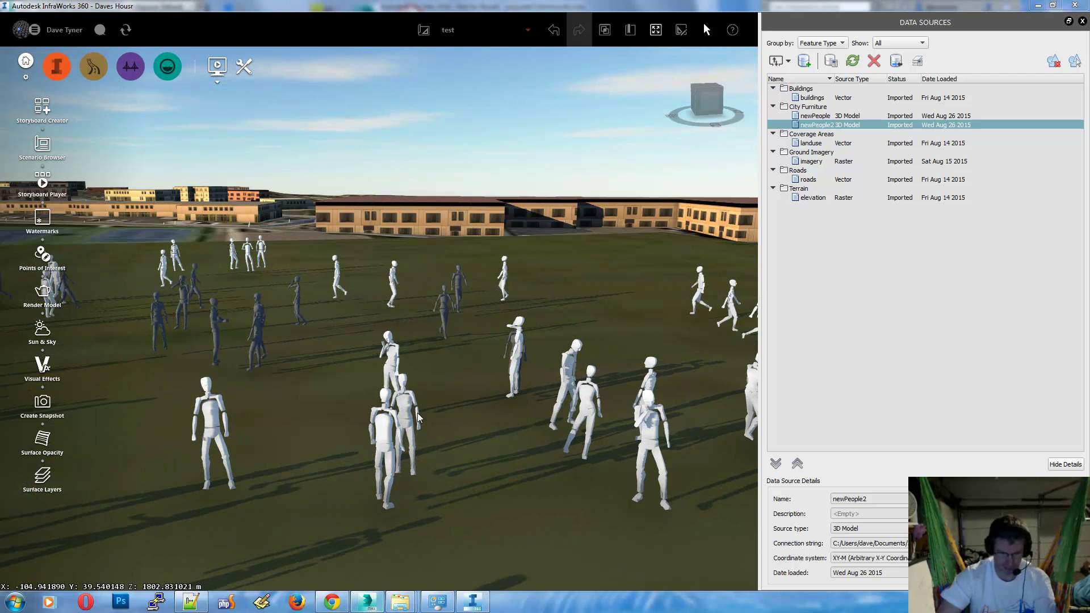
Step: Switch to 3ds Max, select the root helper at the grid origin and examine its position relative to the crowd figures
click(1037, 8)
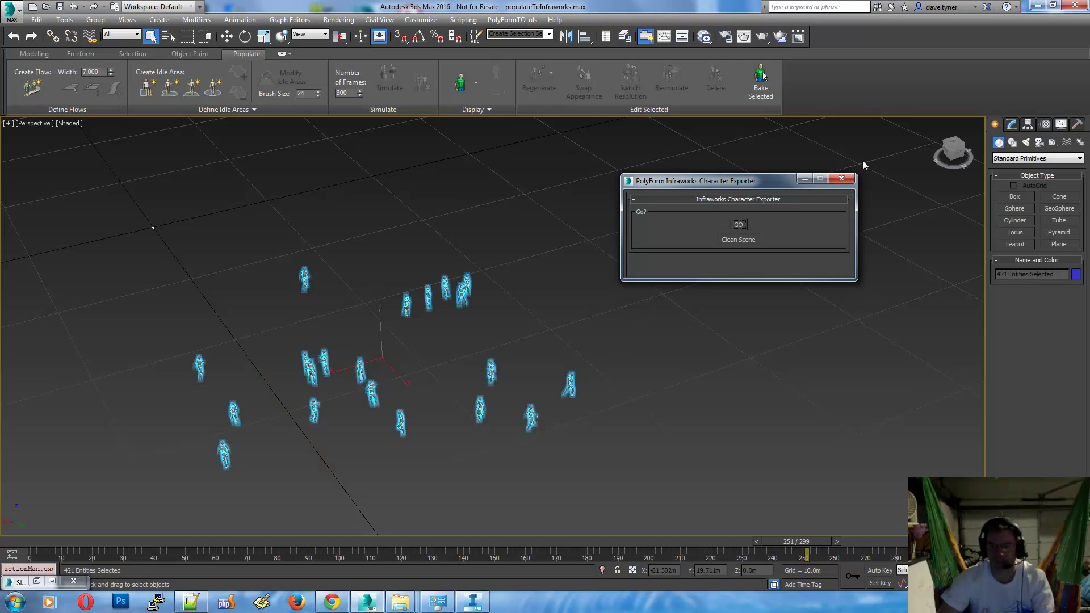
middle_drag(391, 374, 388, 394)
click(181, 265)
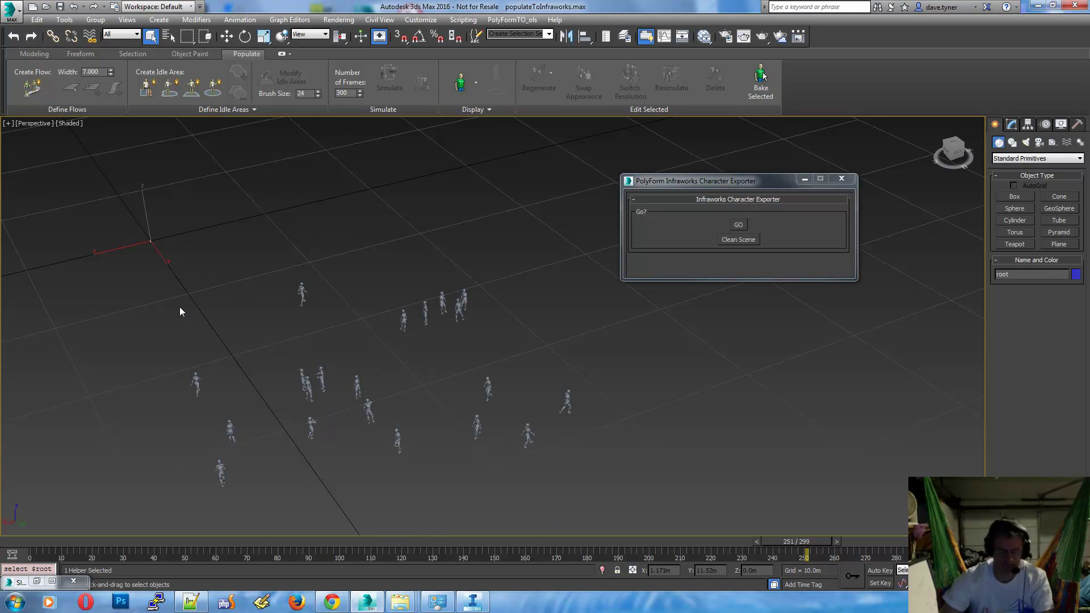
key(z)
scroll(404, 365, up, 5)
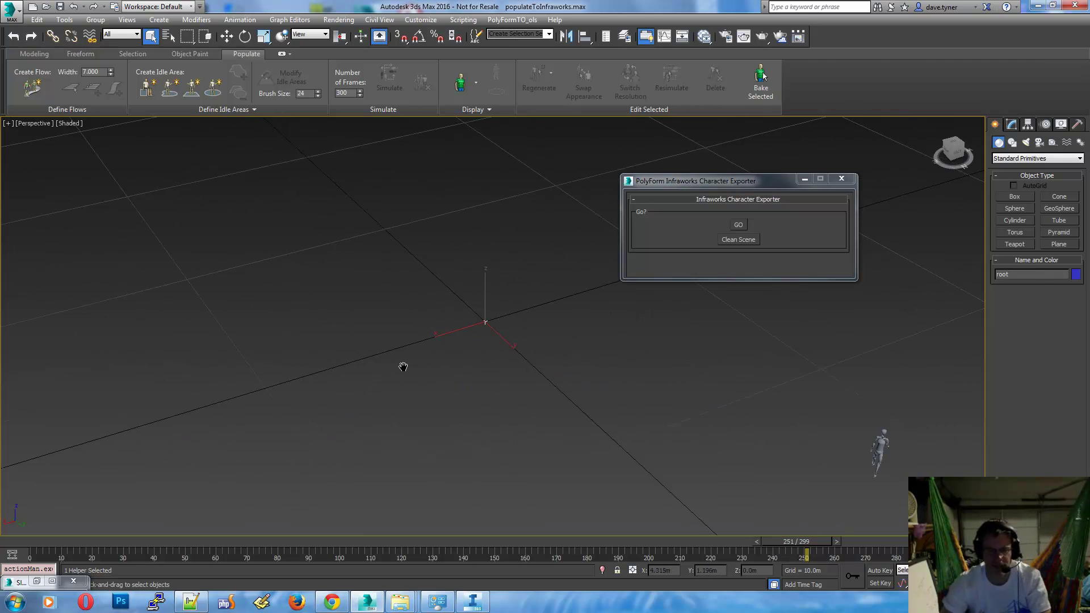
middle_drag(403, 365, 357, 401)
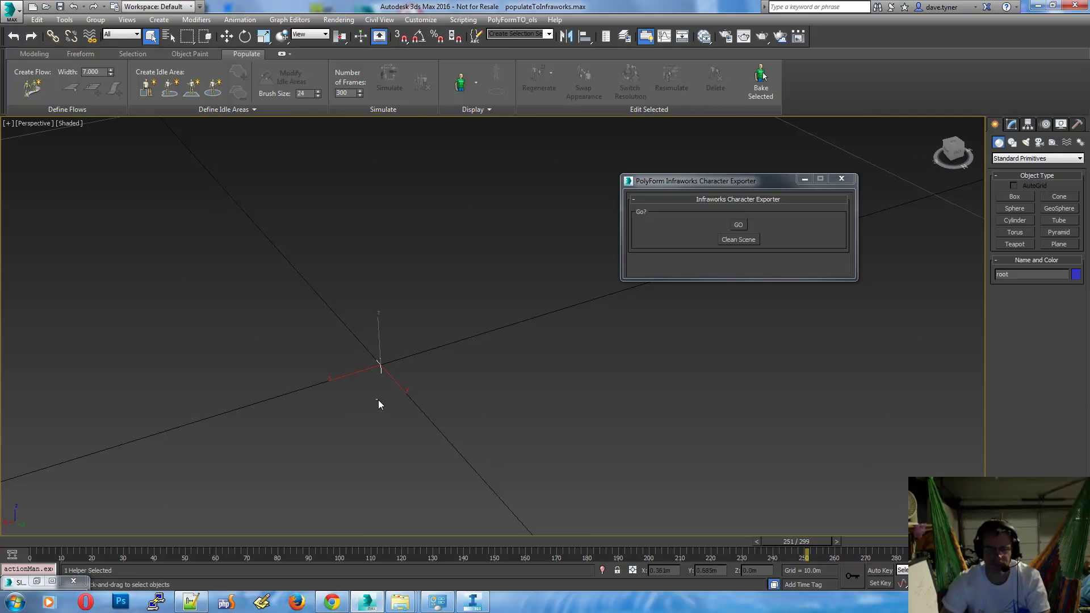
middle_drag(482, 429, 276, 380)
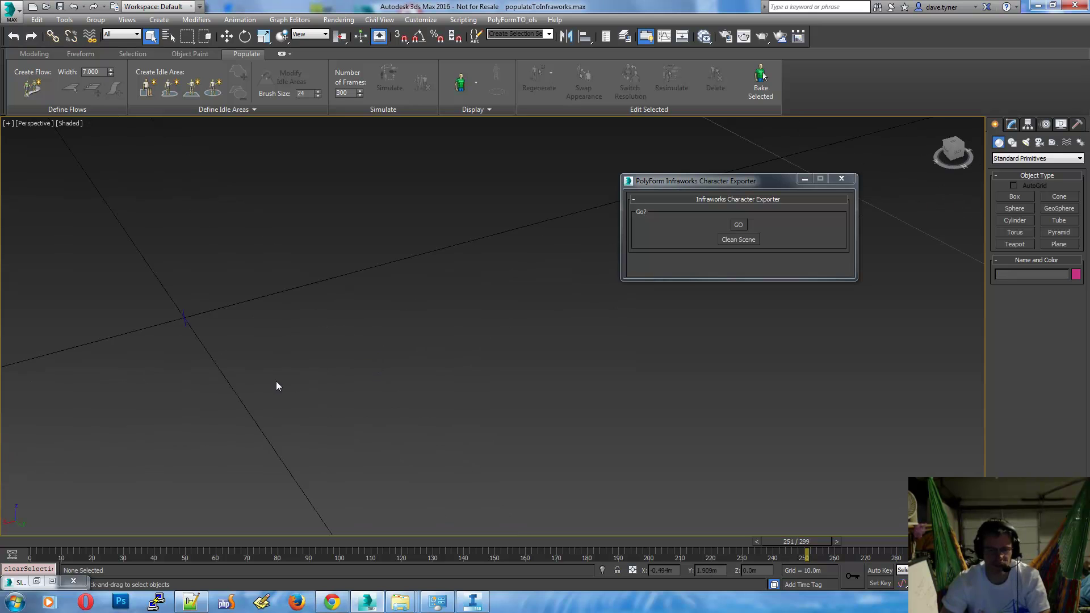
scroll(275, 381, down, 5)
scroll(248, 368, up, 3)
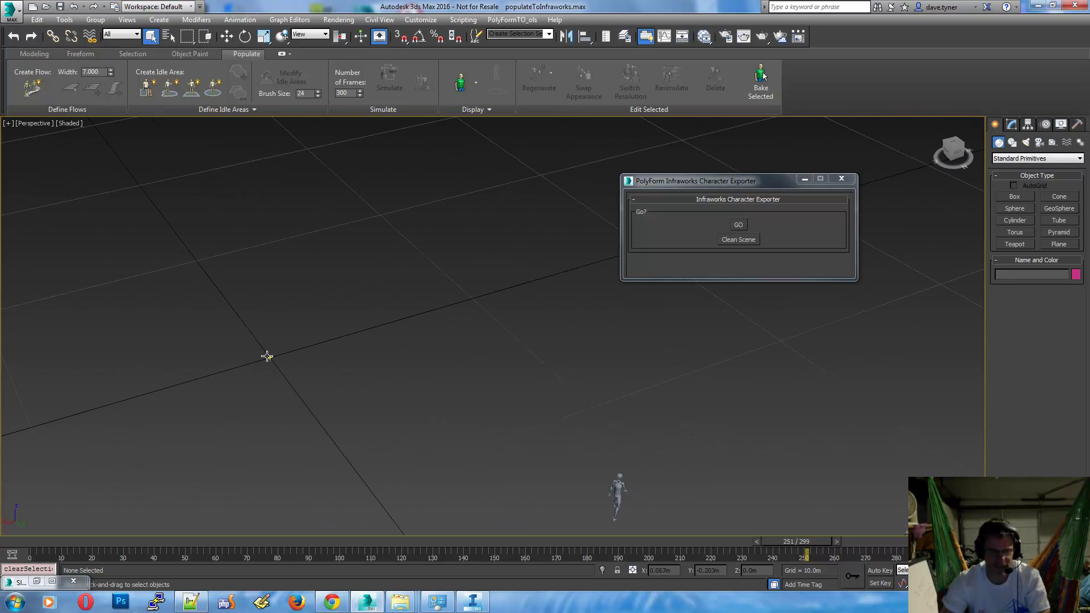
middle_drag(555, 459, 400, 353)
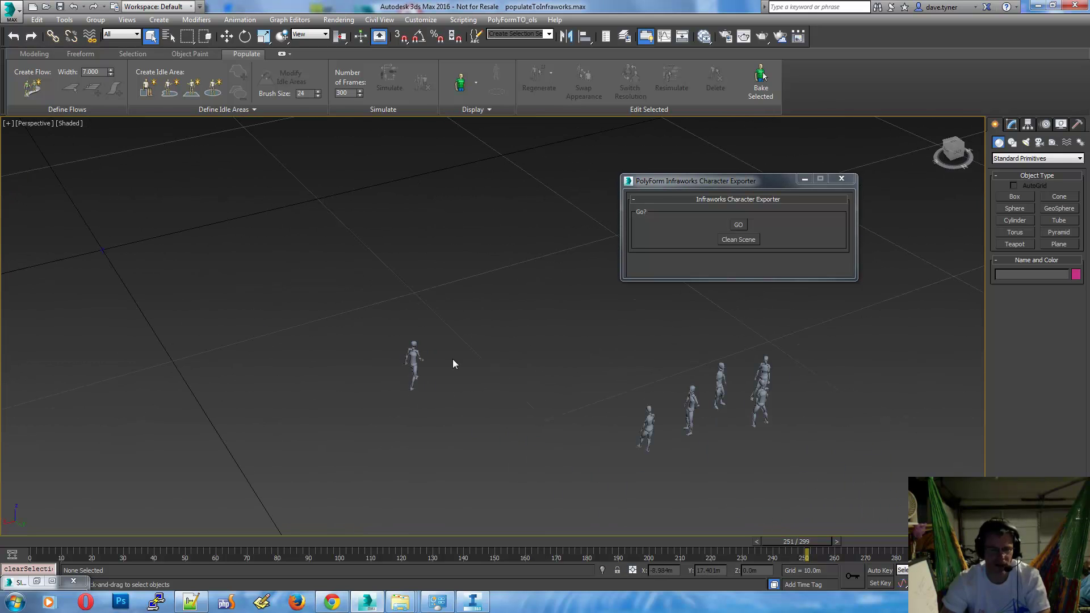
click(102, 250)
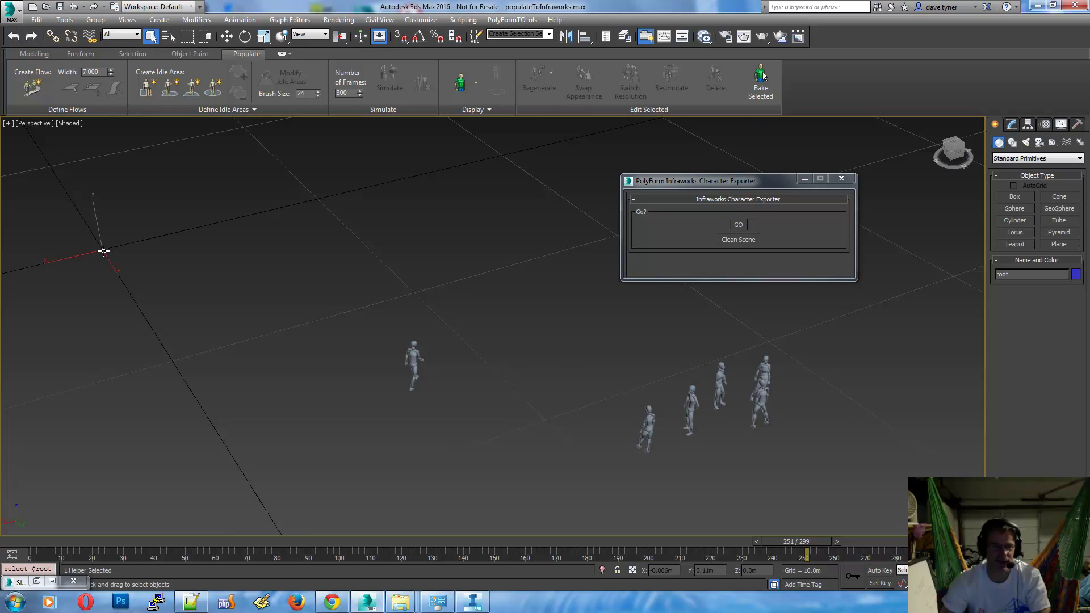
middle_drag(440, 437, 312, 310)
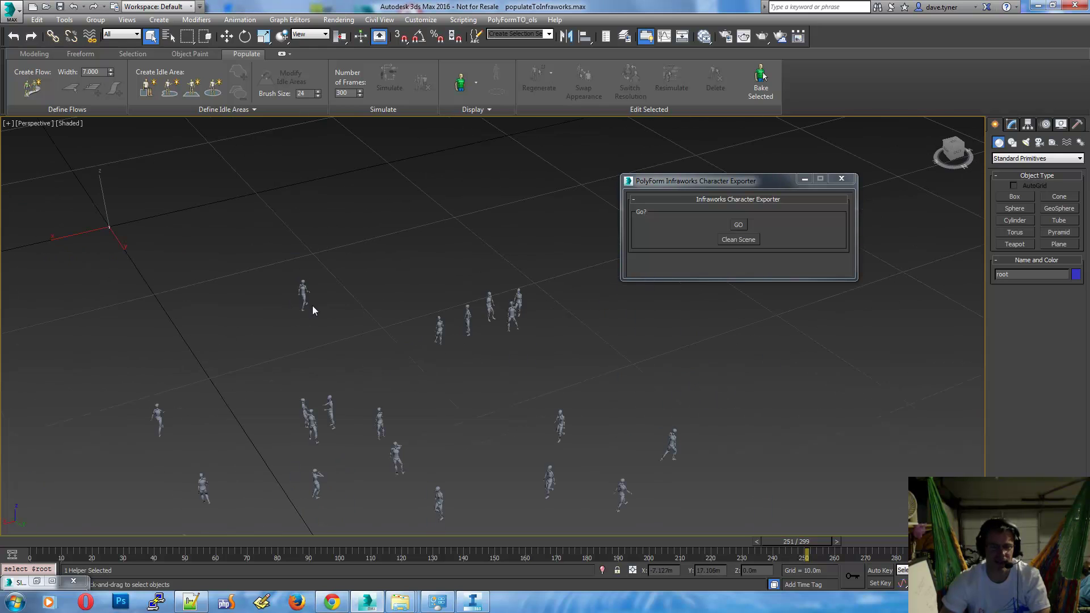
Step: Return to InfraWorks 360 and review the whole combined crowd on the grass field from farther away and above
click(472, 601)
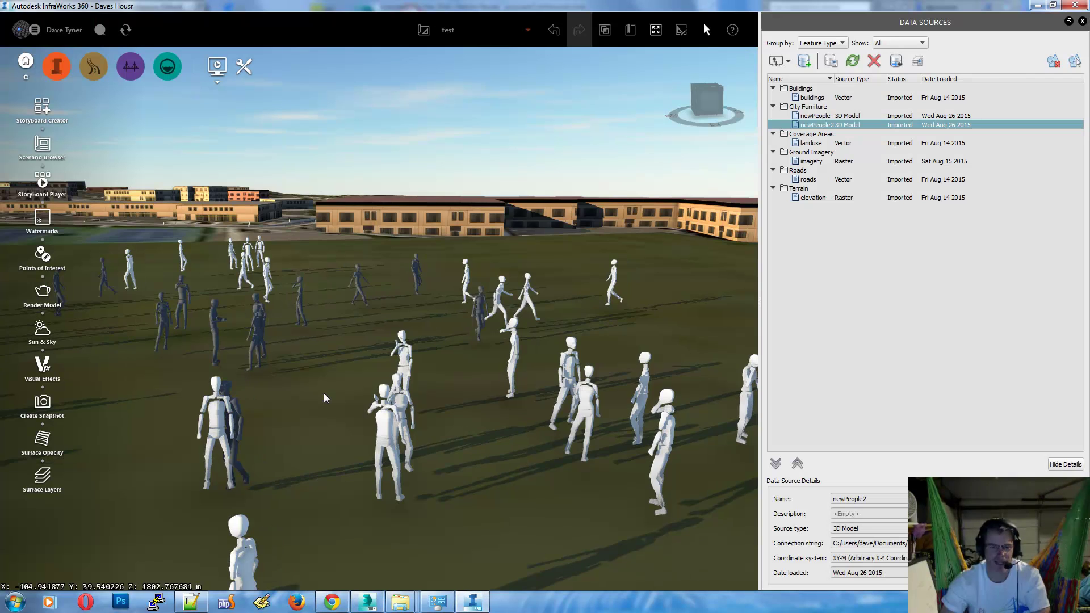
scroll(302, 414, down, 3)
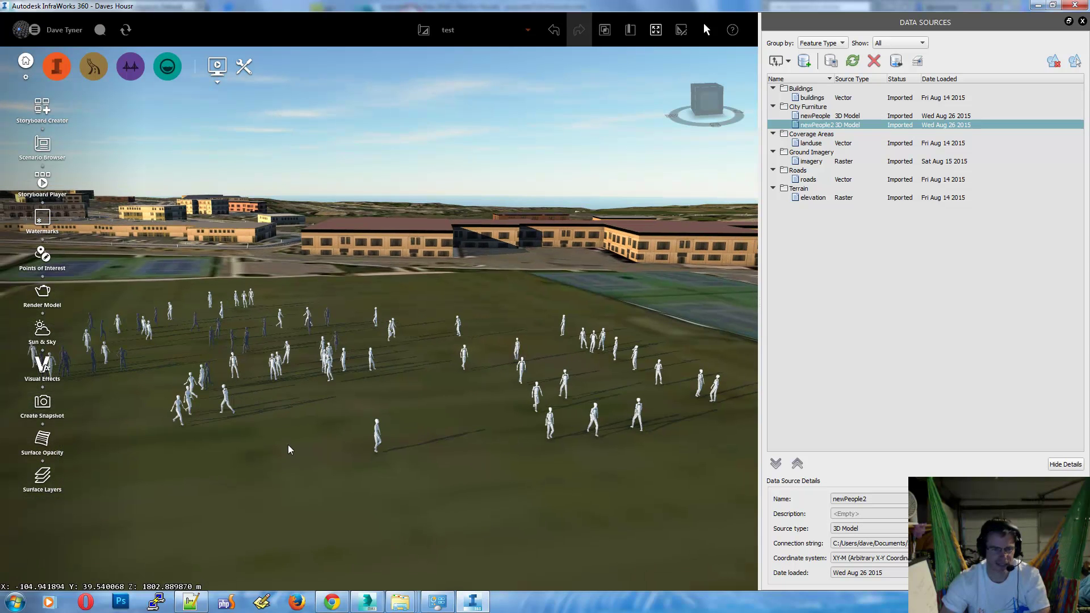
drag(281, 469, 265, 497)
middle_drag(265, 497, 352, 384)
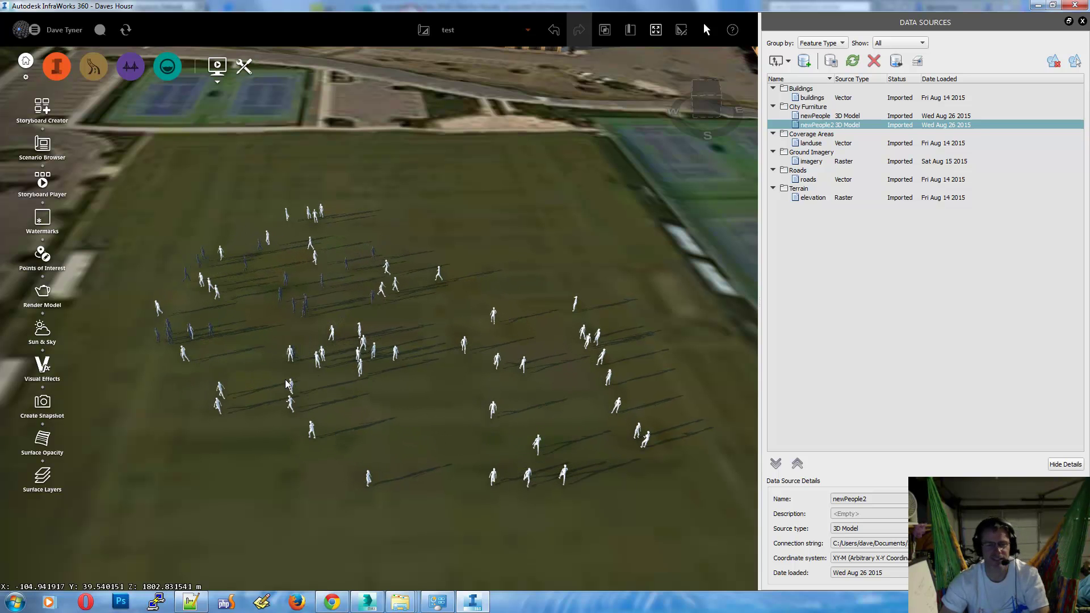
drag(509, 445, 441, 428)
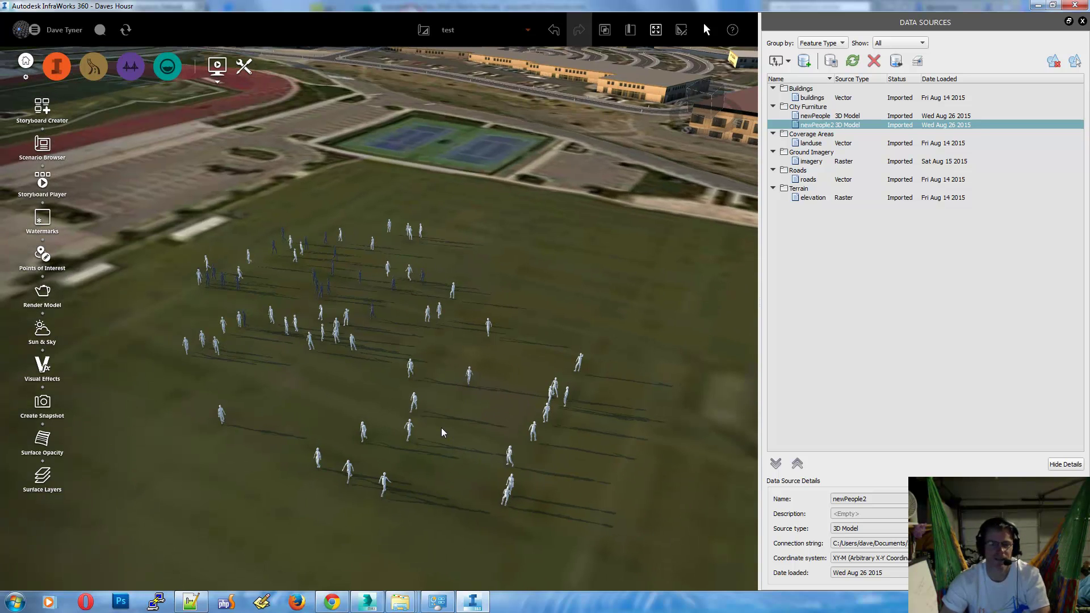